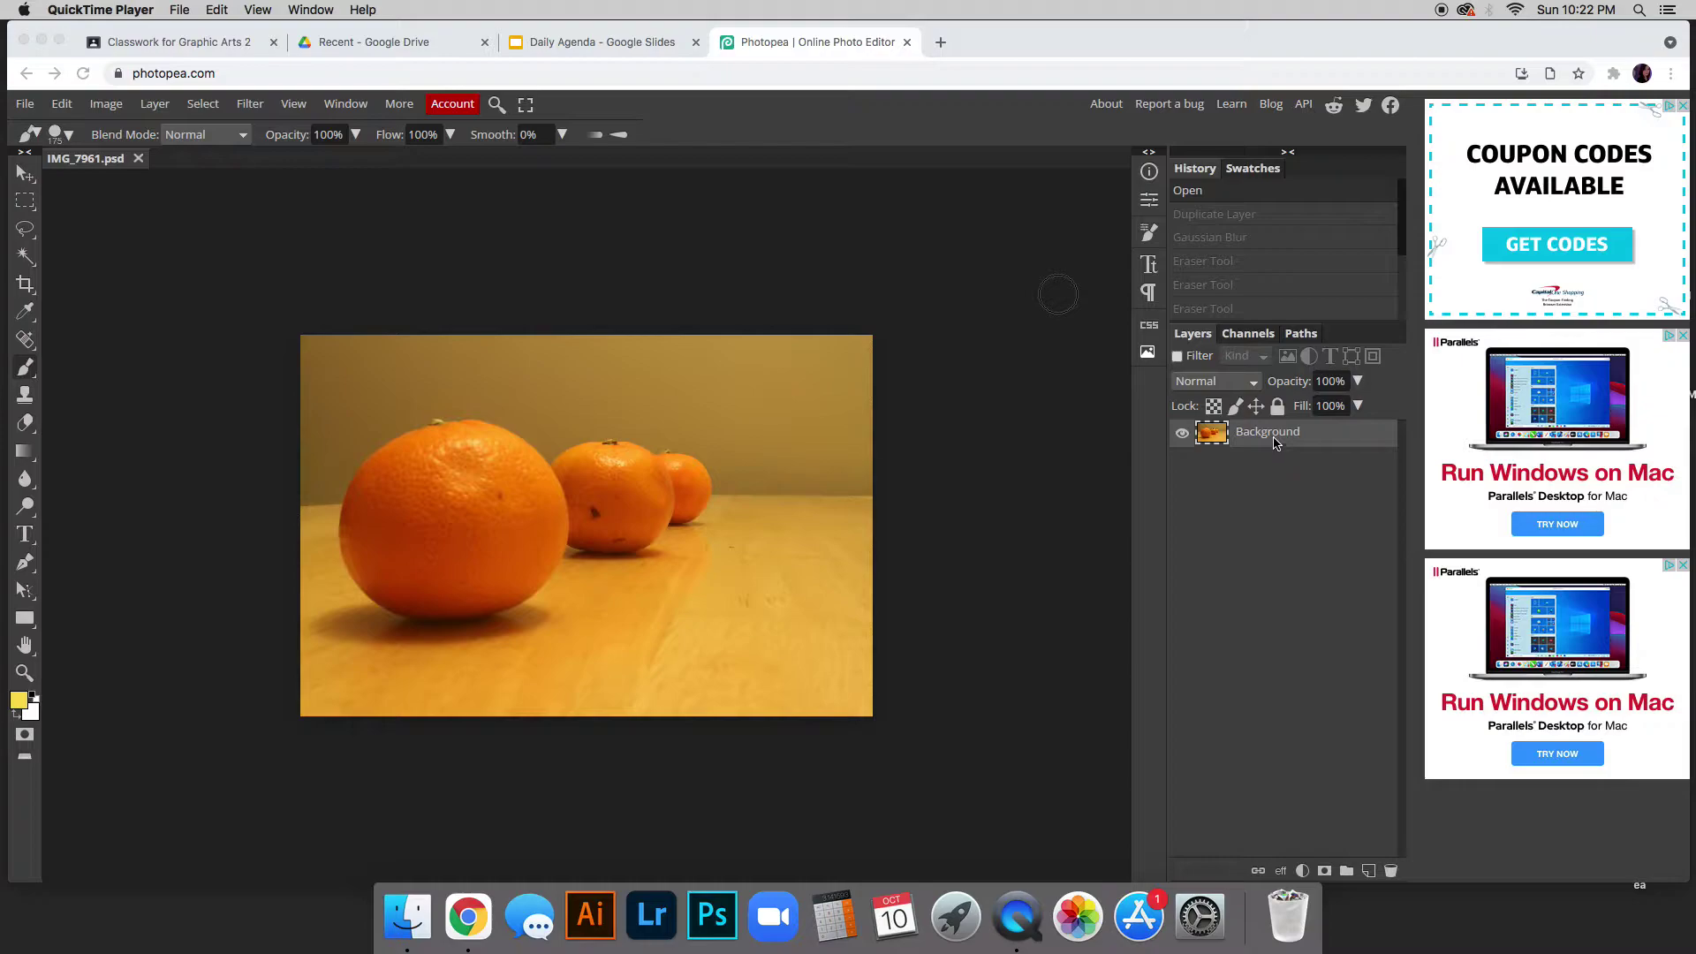
Duplicate the Background layer so that Layer 1 sits above it.
{"action": "left_click", "coordinate": [1265, 437]}
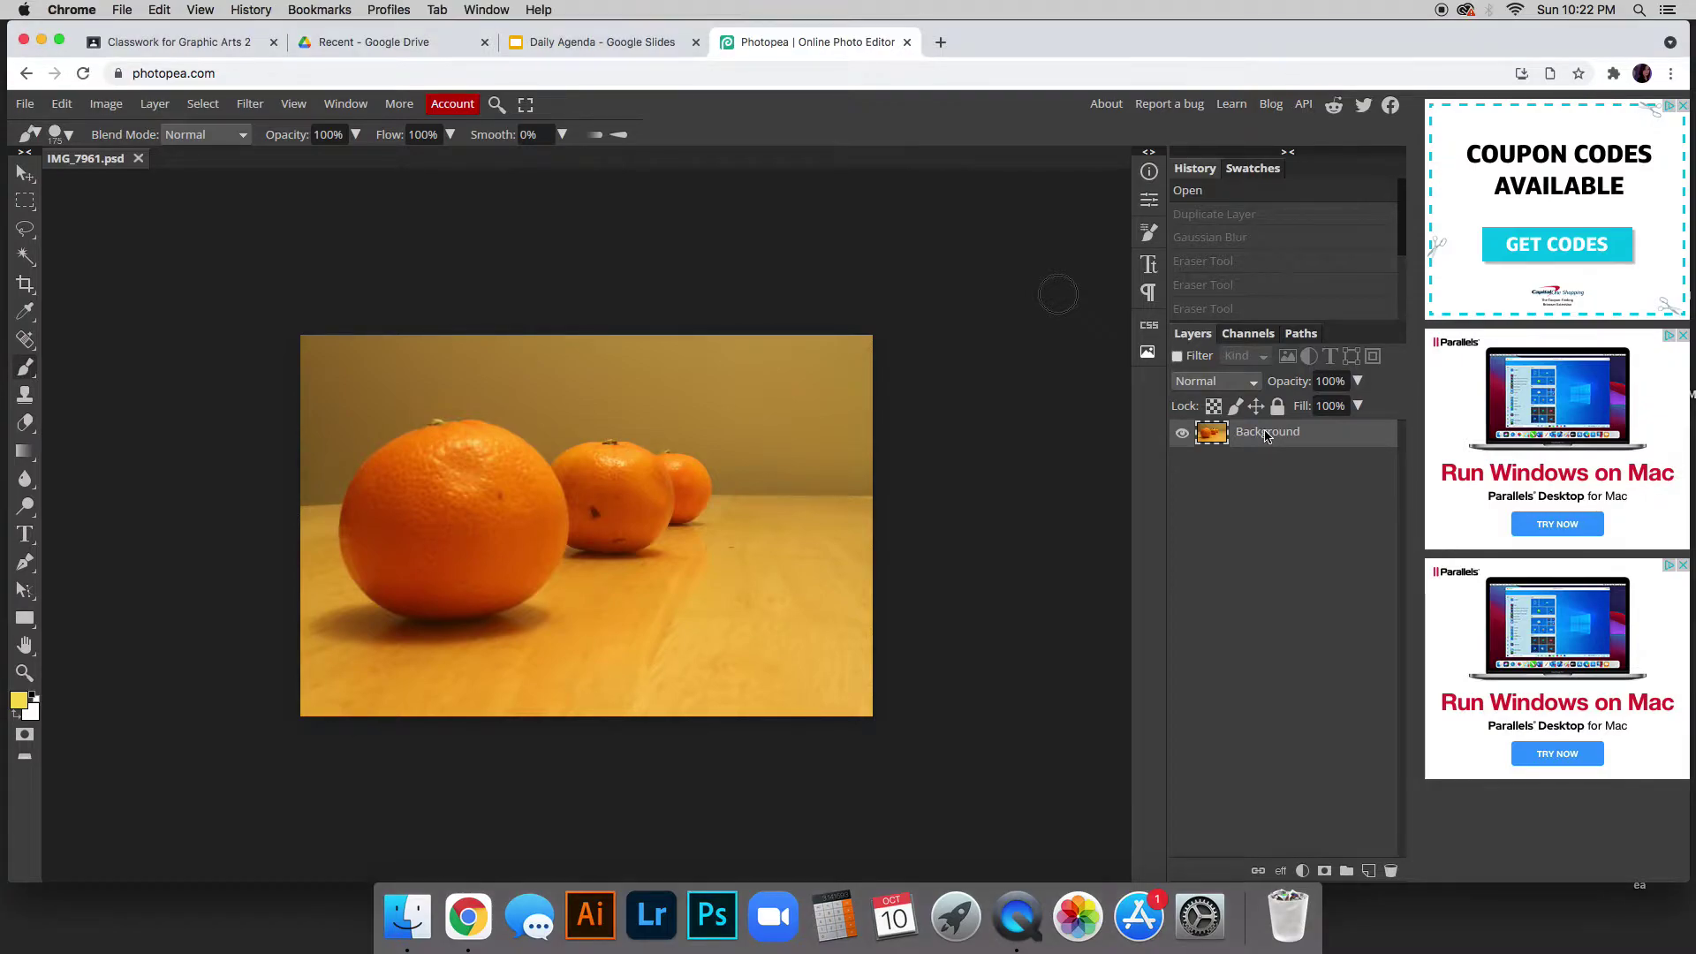
{"action": "left_click_drag", "start_coordinate": [1268, 439], "coordinate": [1373, 870]}
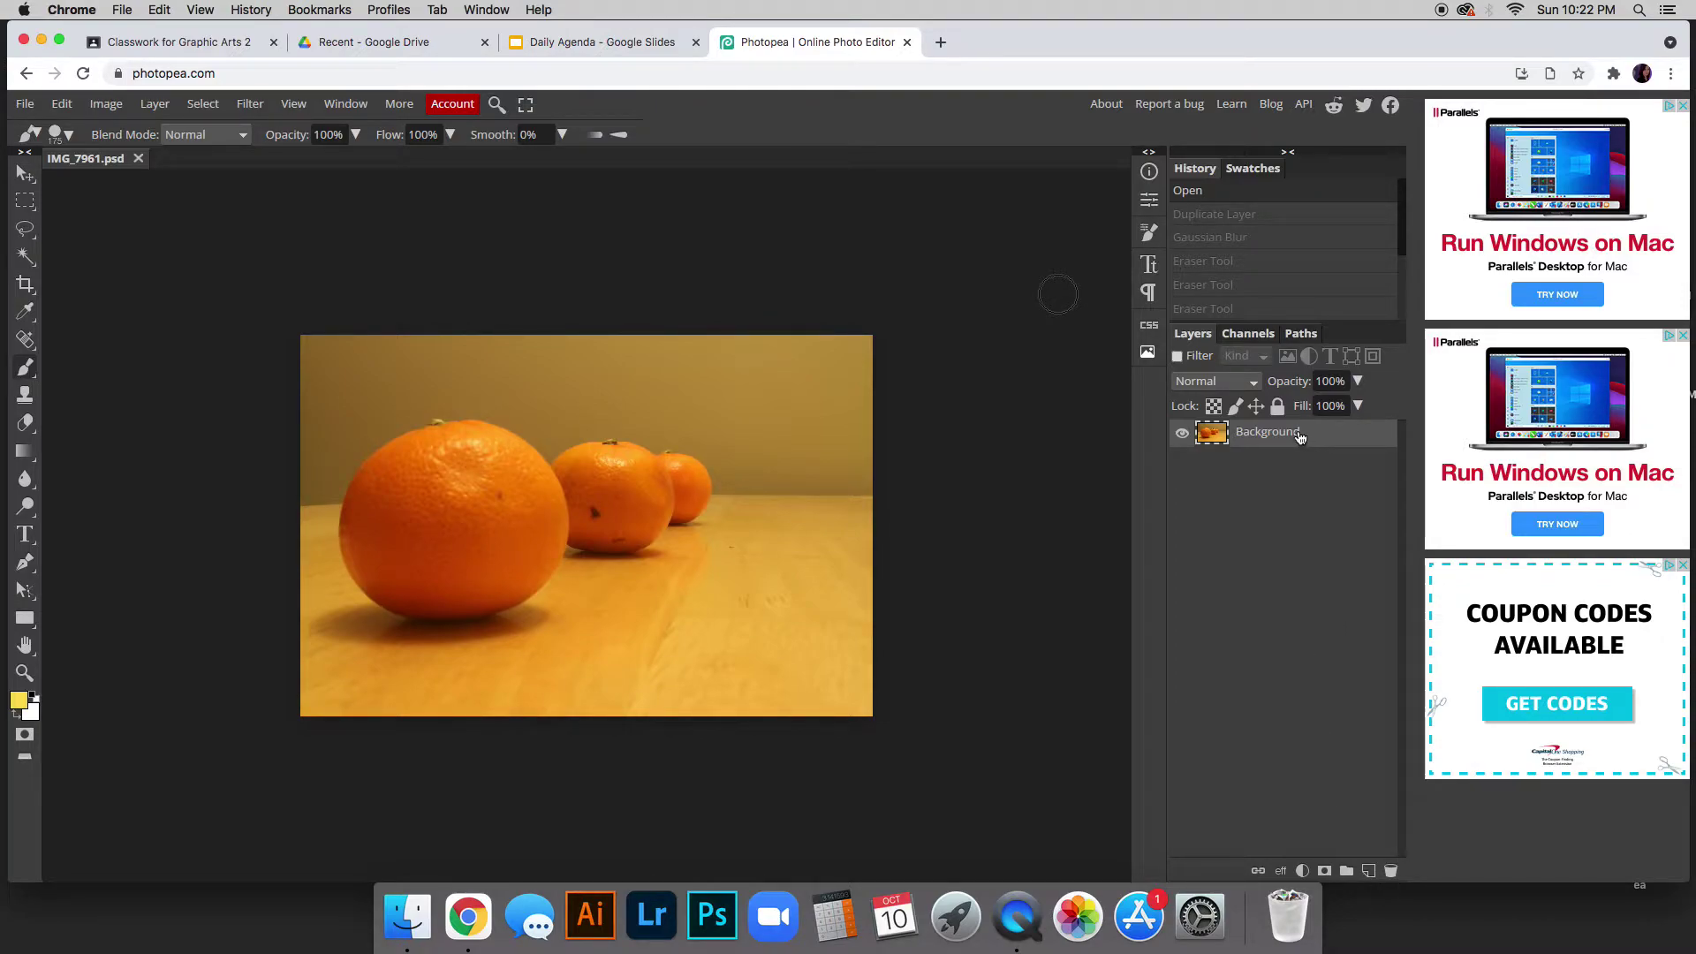
{"action": "left_click_drag", "start_coordinate": [1267, 435], "coordinate": [1371, 876]}
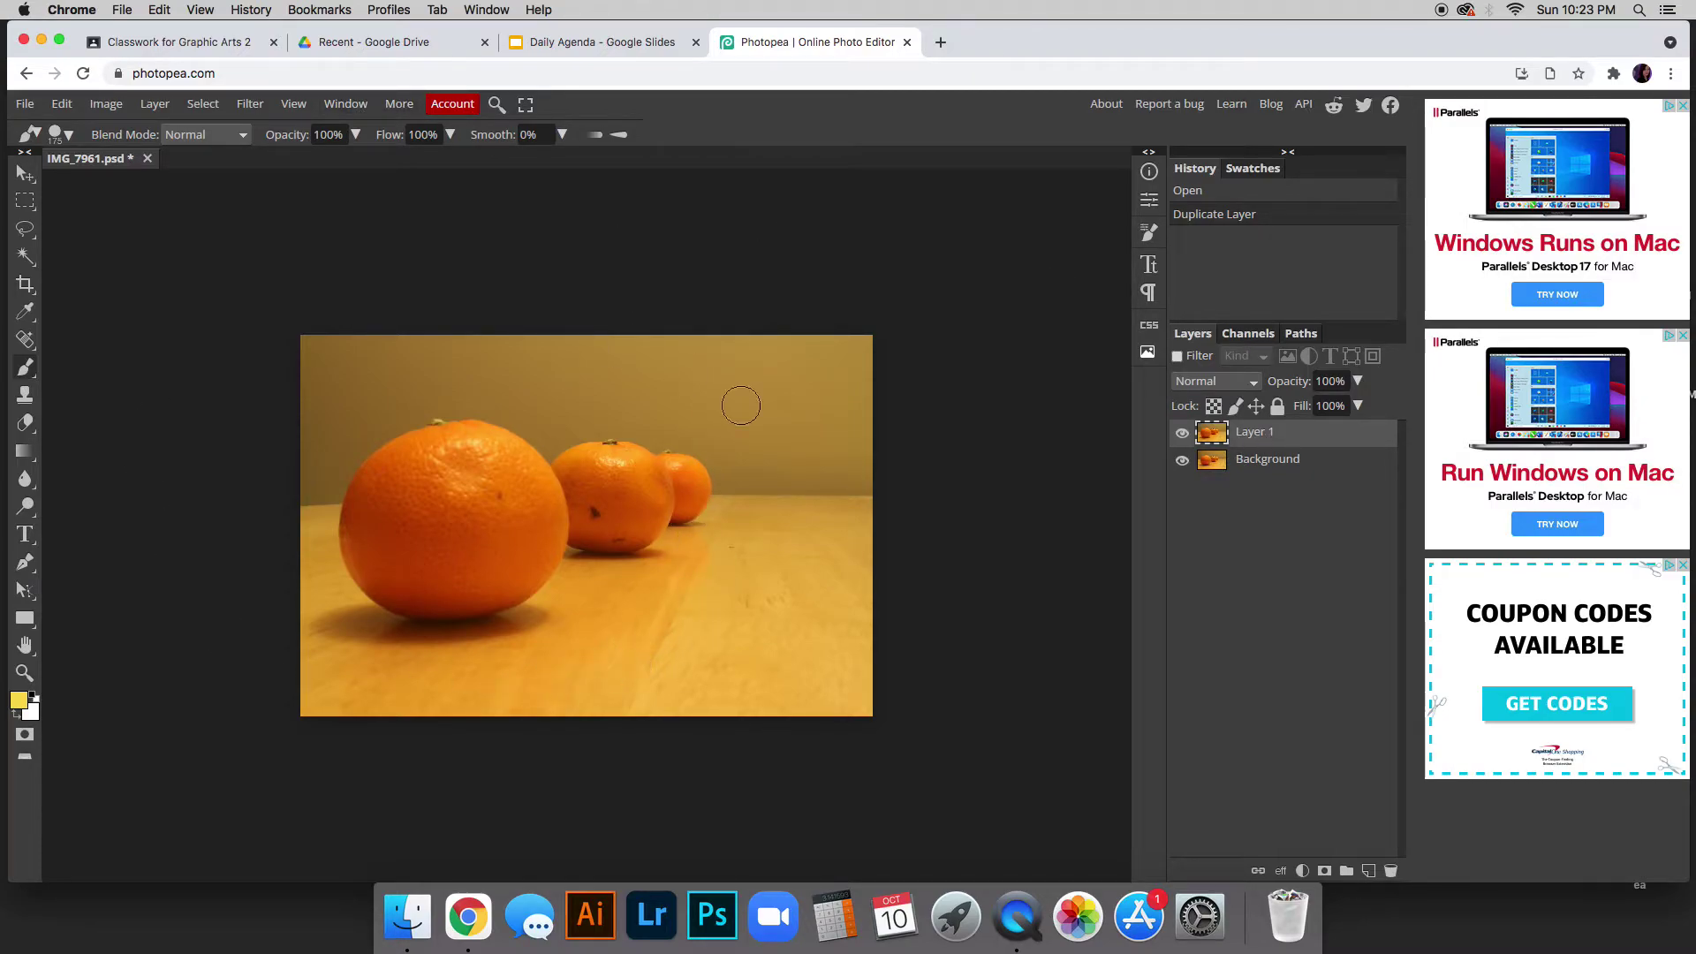
Apply a Gaussian Blur with a 20 px radius to Layer 1.
{"action": "left_click", "coordinate": [252, 107]}
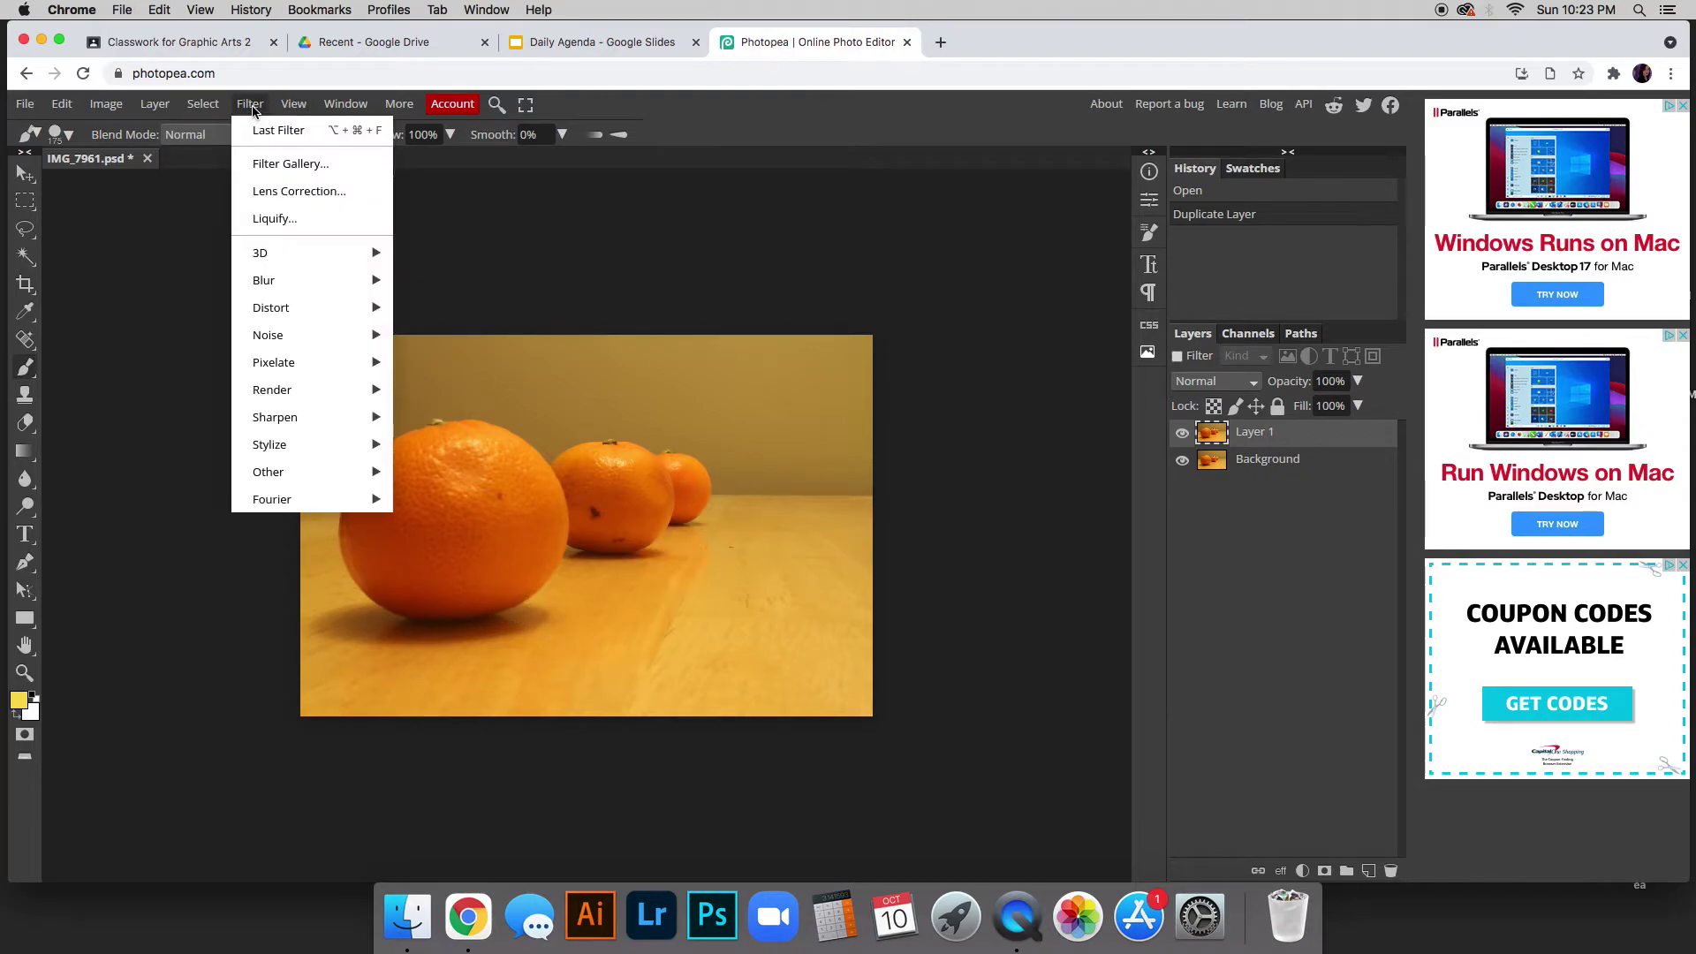
{"action": "mouse_move", "coordinate": [308, 282]}
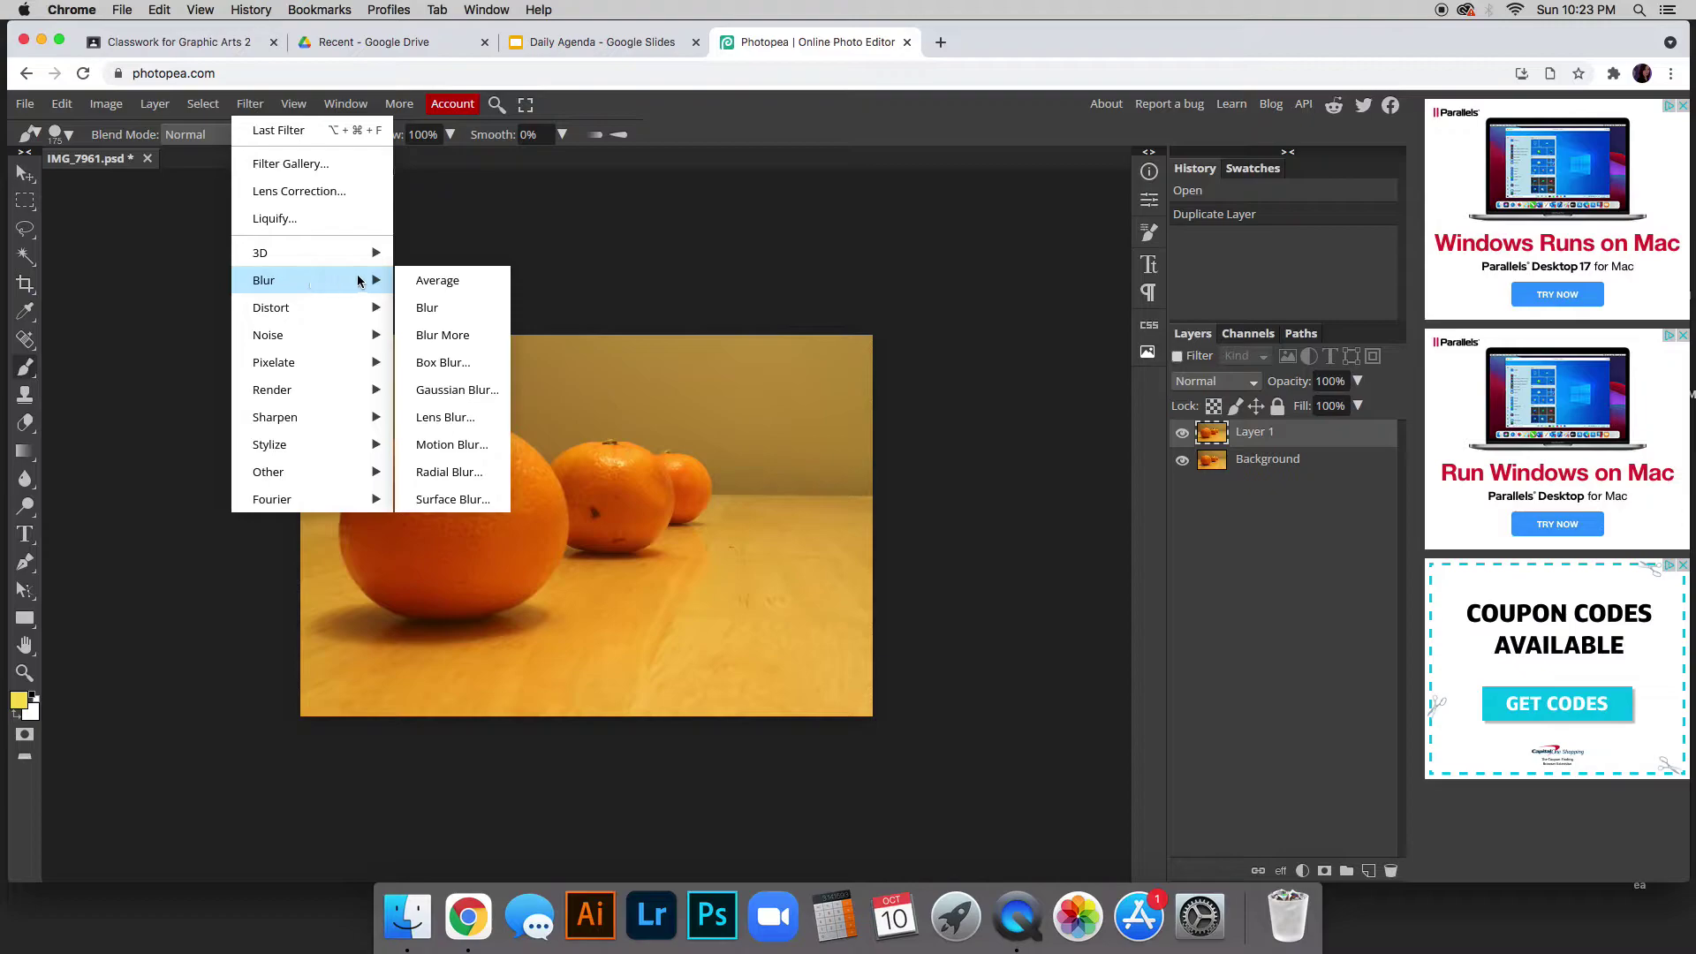
{"action": "left_click", "coordinate": [457, 392]}
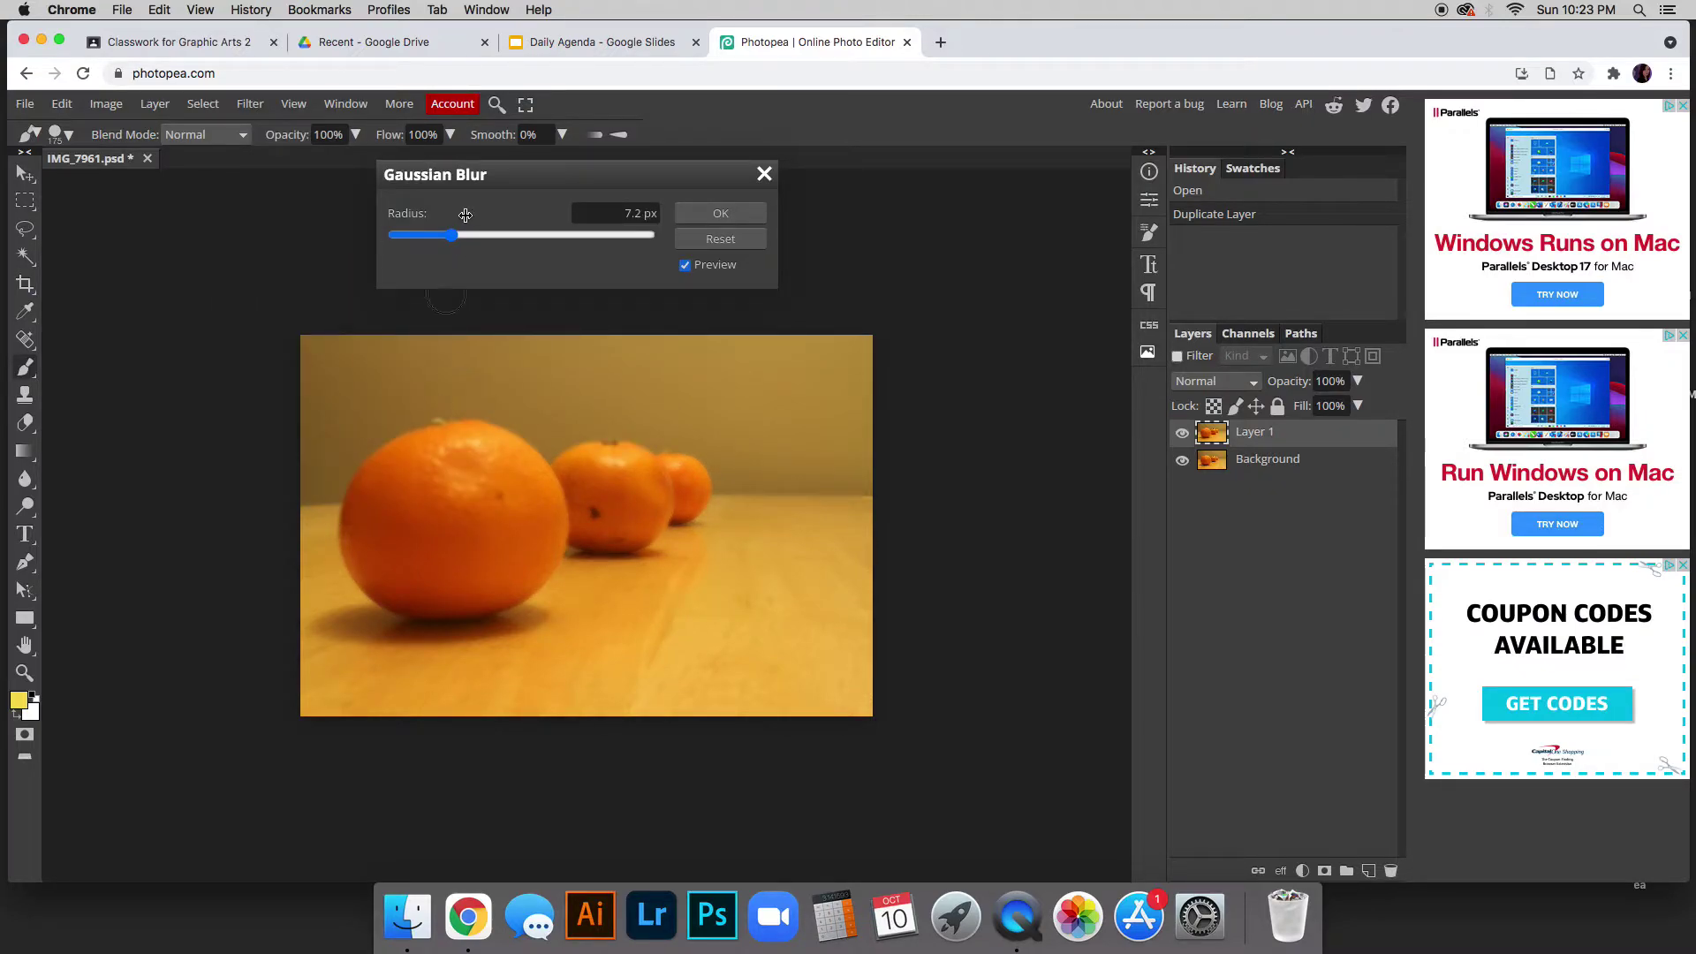
{"action": "mouse_move", "coordinate": [452, 235]}
{"action": "left_mouse_down"}
{"action": "mouse_move", "coordinate": [653, 251]}
{"action": "mouse_move", "coordinate": [481, 243]}
{"action": "left_mouse_up"}
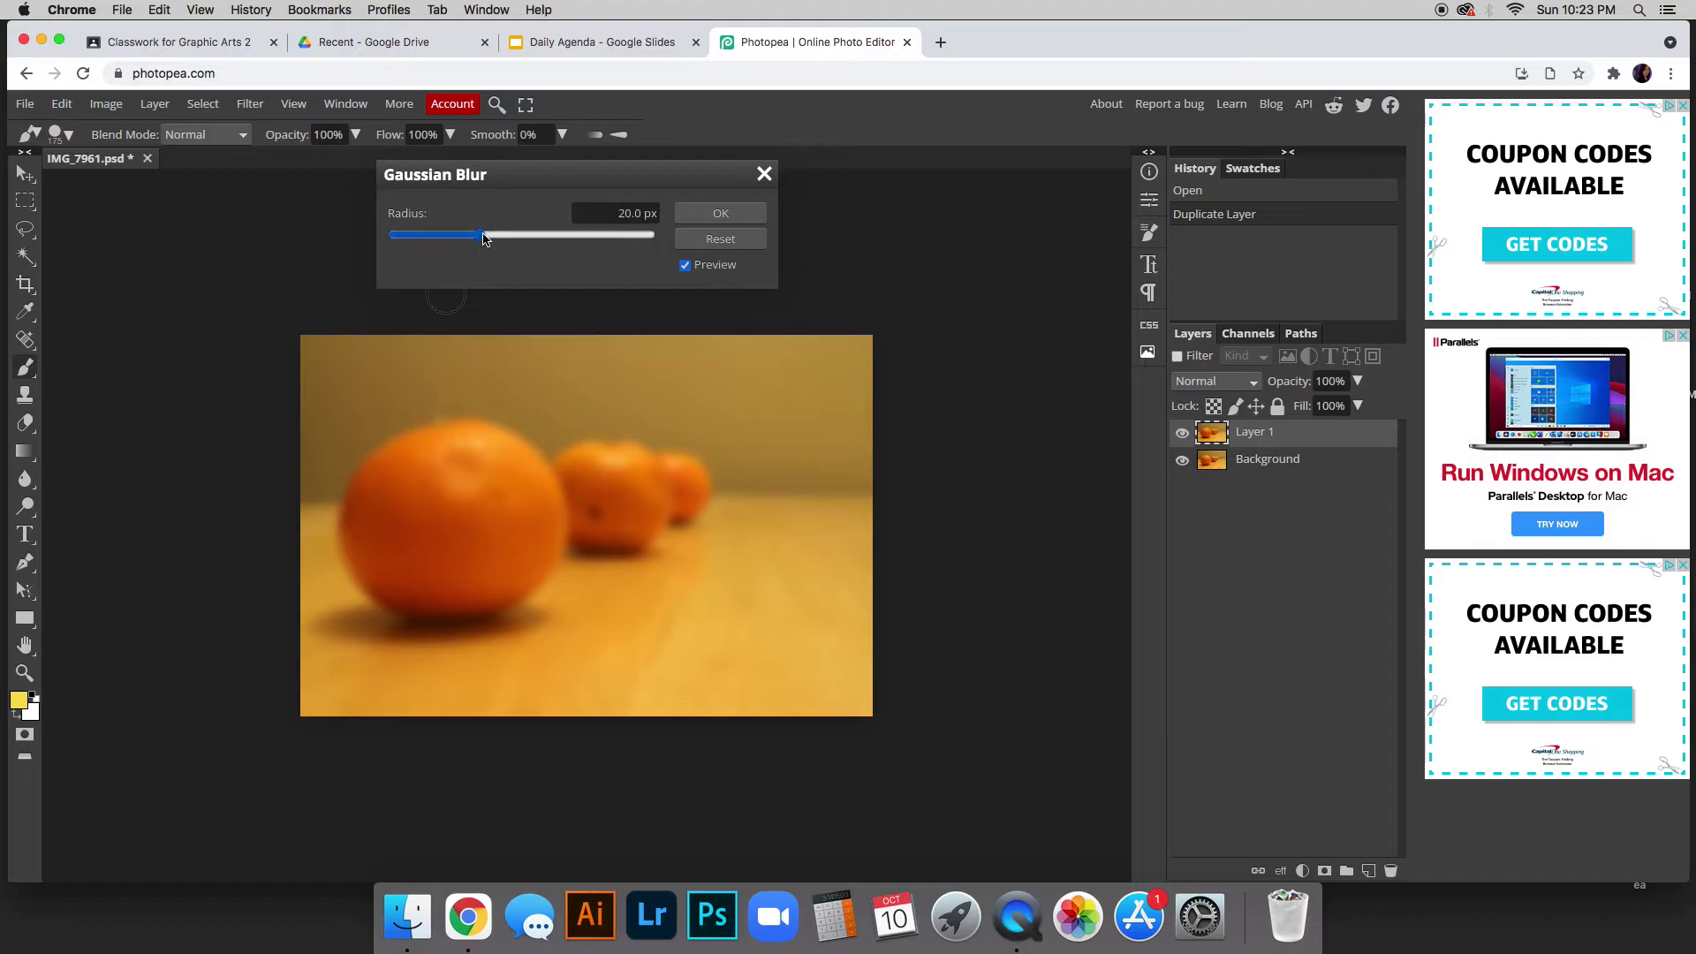
{"action": "left_click", "coordinate": [719, 213]}
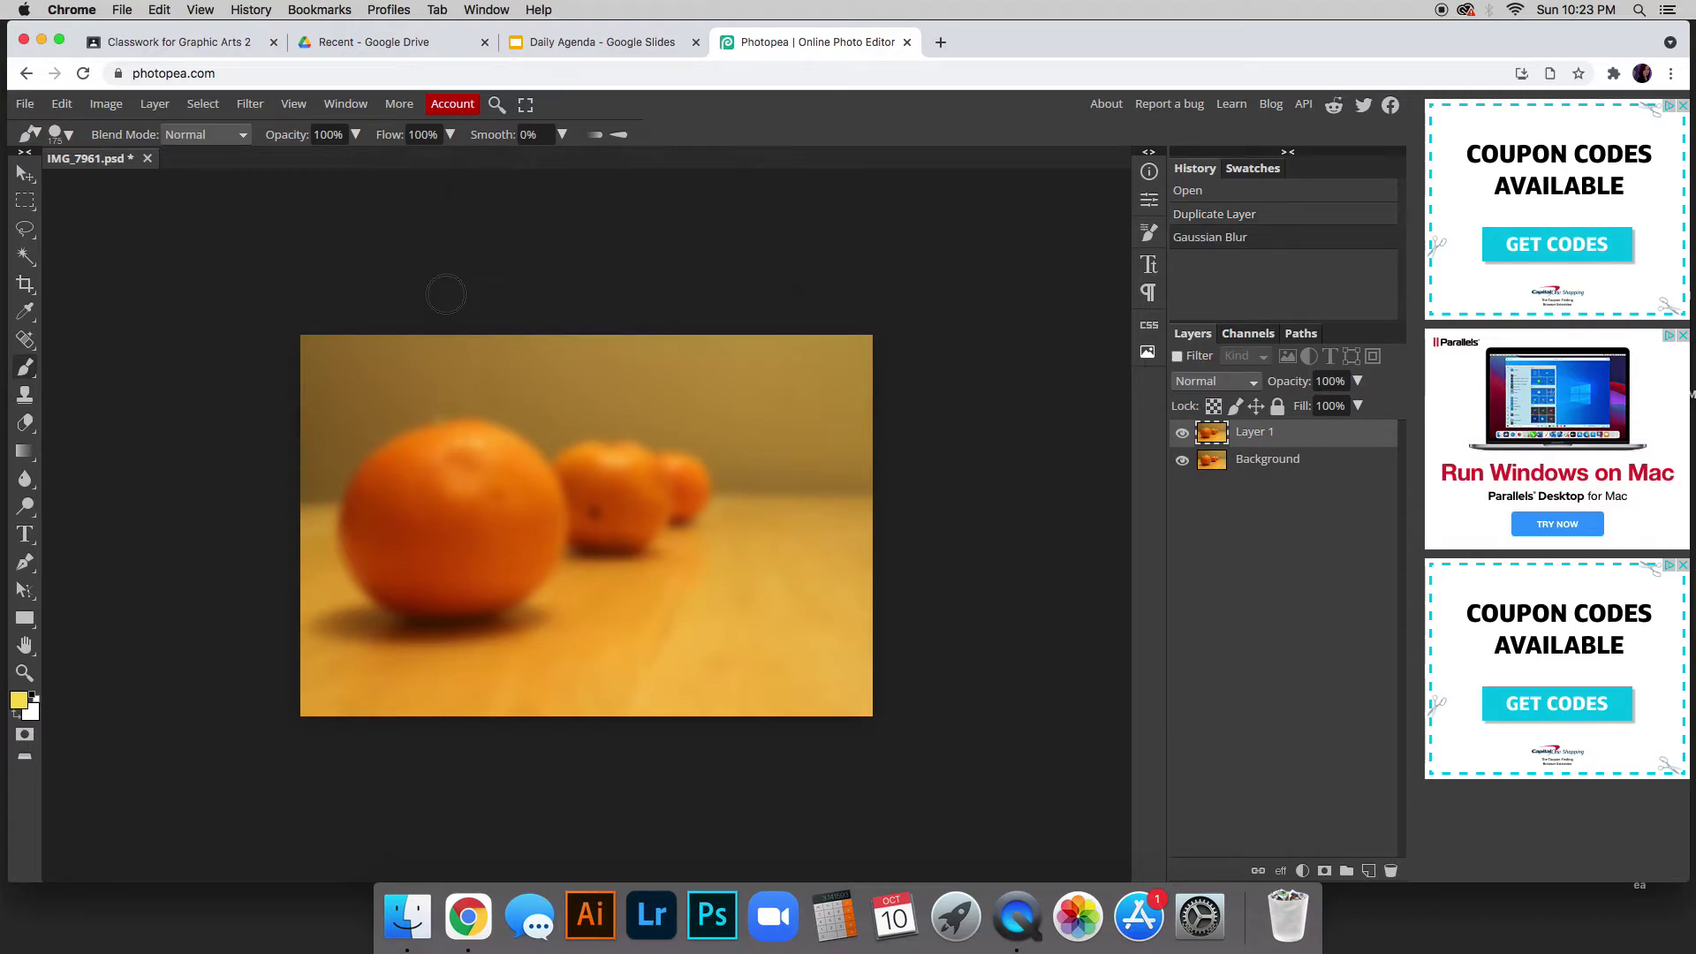
Switch to the Eraser and set its brush to about 456 px size and 14% hardness.
{"action": "left_click", "coordinate": [25, 429]}
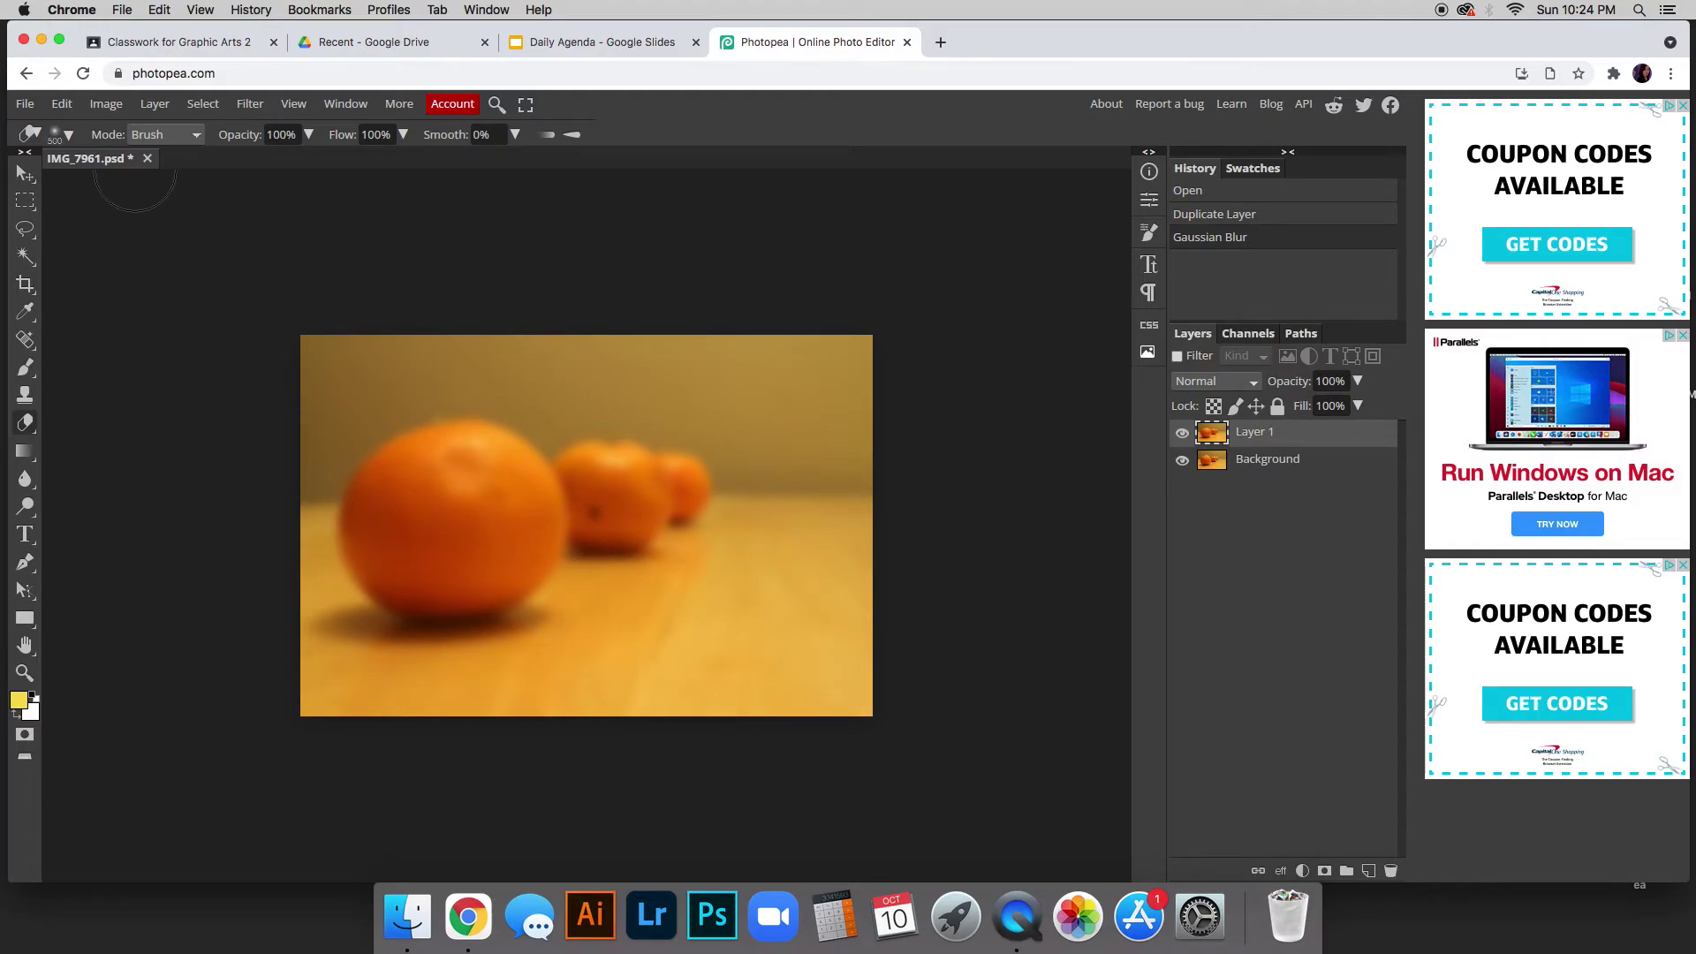
{"action": "left_click", "coordinate": [70, 139]}
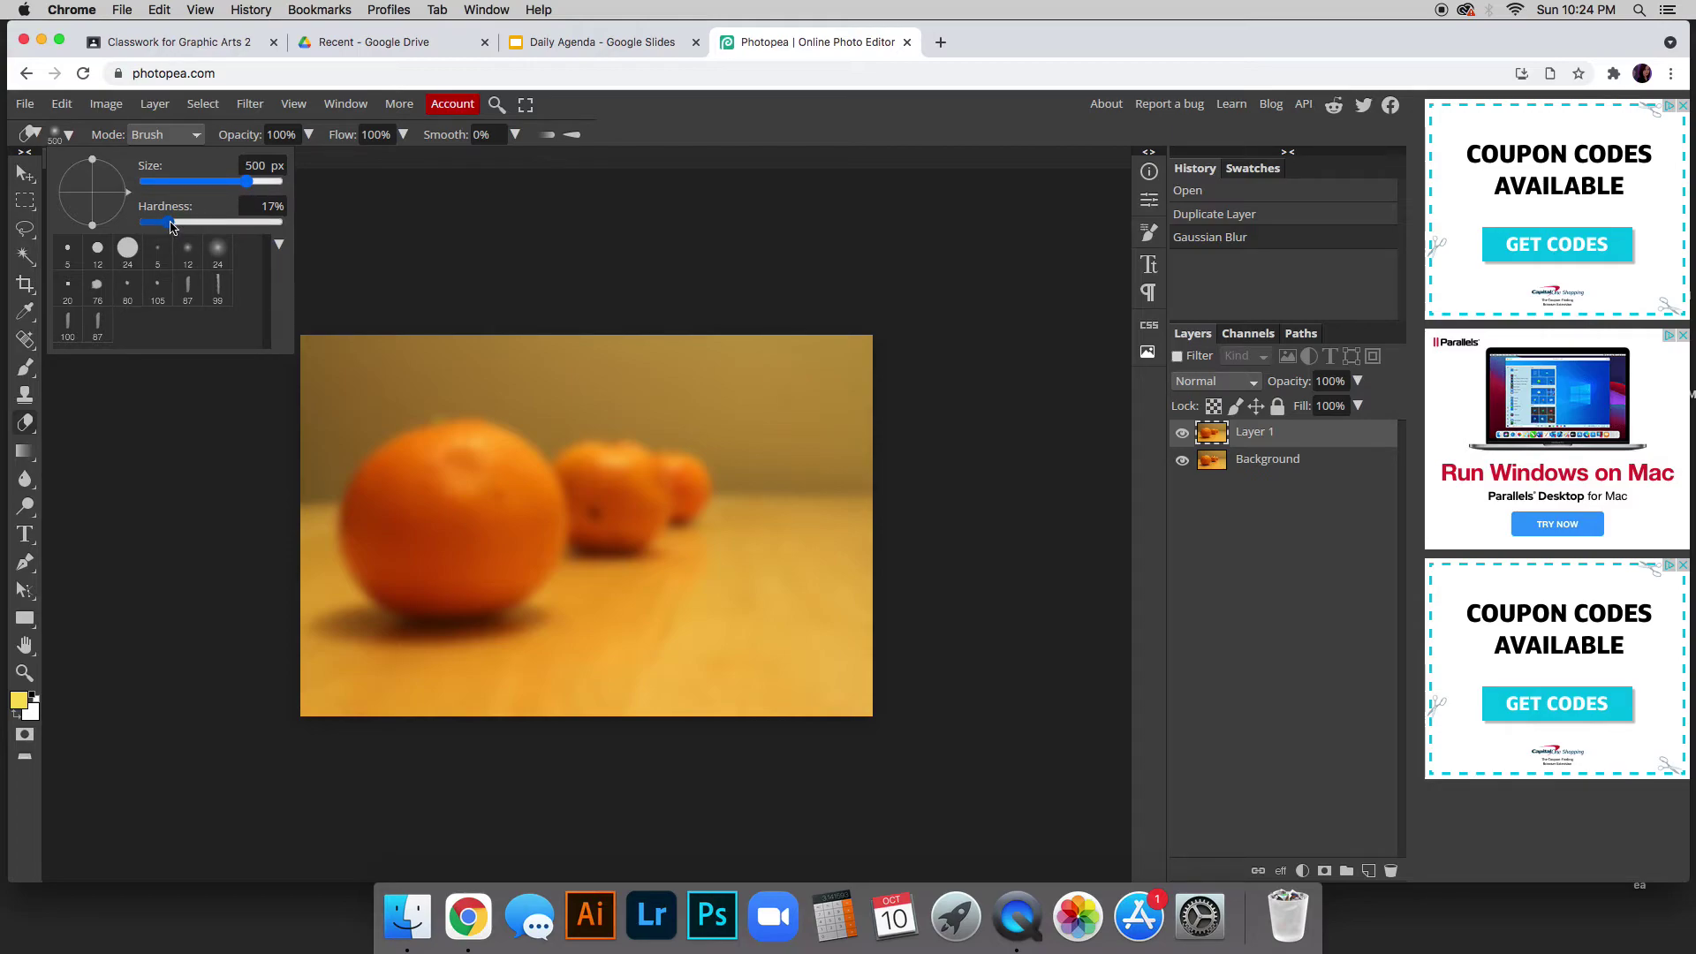
{"action": "mouse_move", "coordinate": [170, 225]}
{"action": "left_mouse_down"}
{"action": "mouse_move", "coordinate": [276, 226]}
{"action": "mouse_move", "coordinate": [170, 228]}
{"action": "left_mouse_up"}
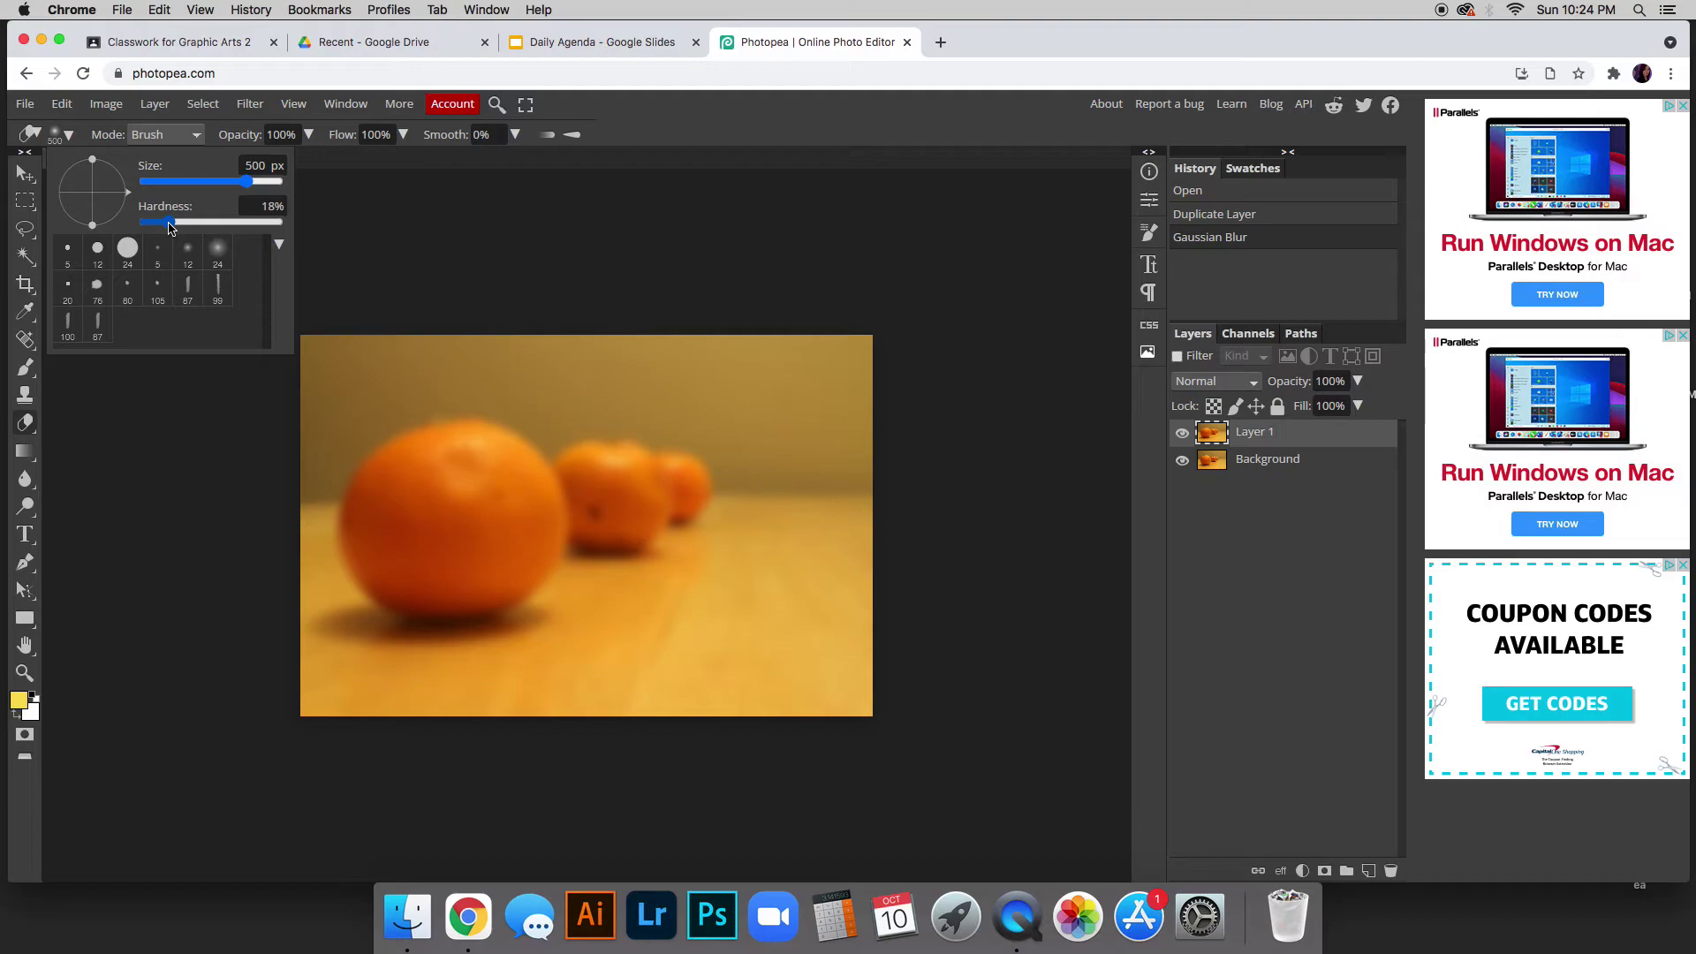
{"action": "left_click_drag", "start_coordinate": [170, 228], "coordinate": [169, 228]}
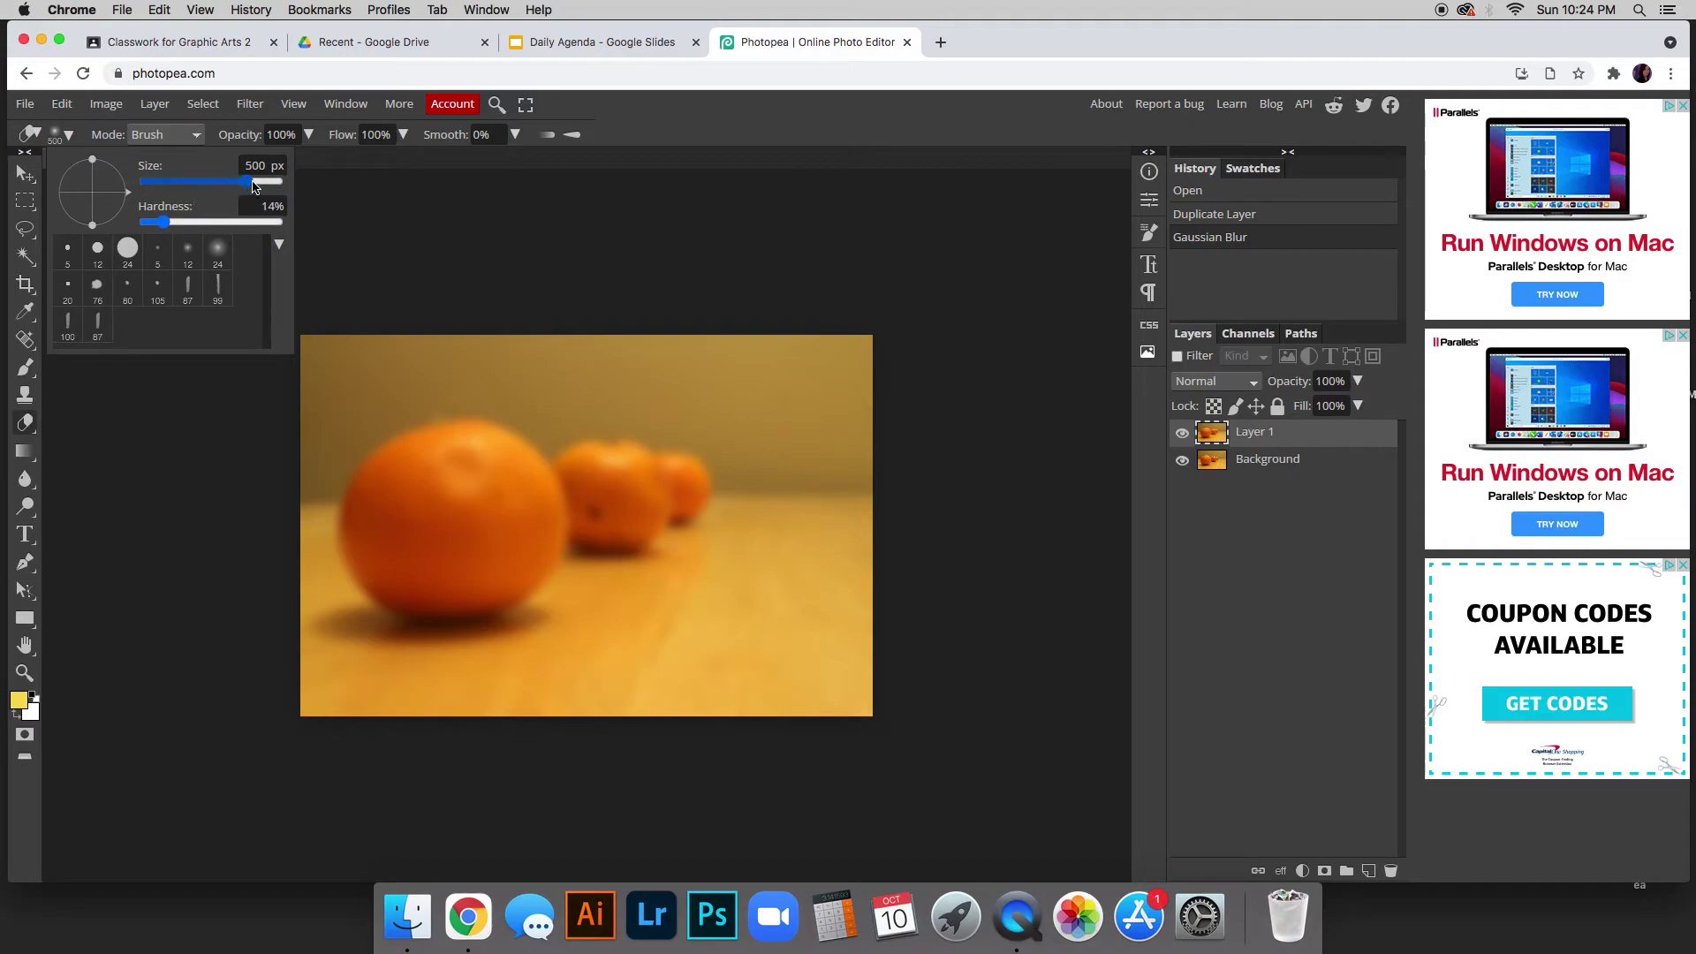
{"action": "left_click_drag", "start_coordinate": [252, 185], "coordinate": [241, 191]}
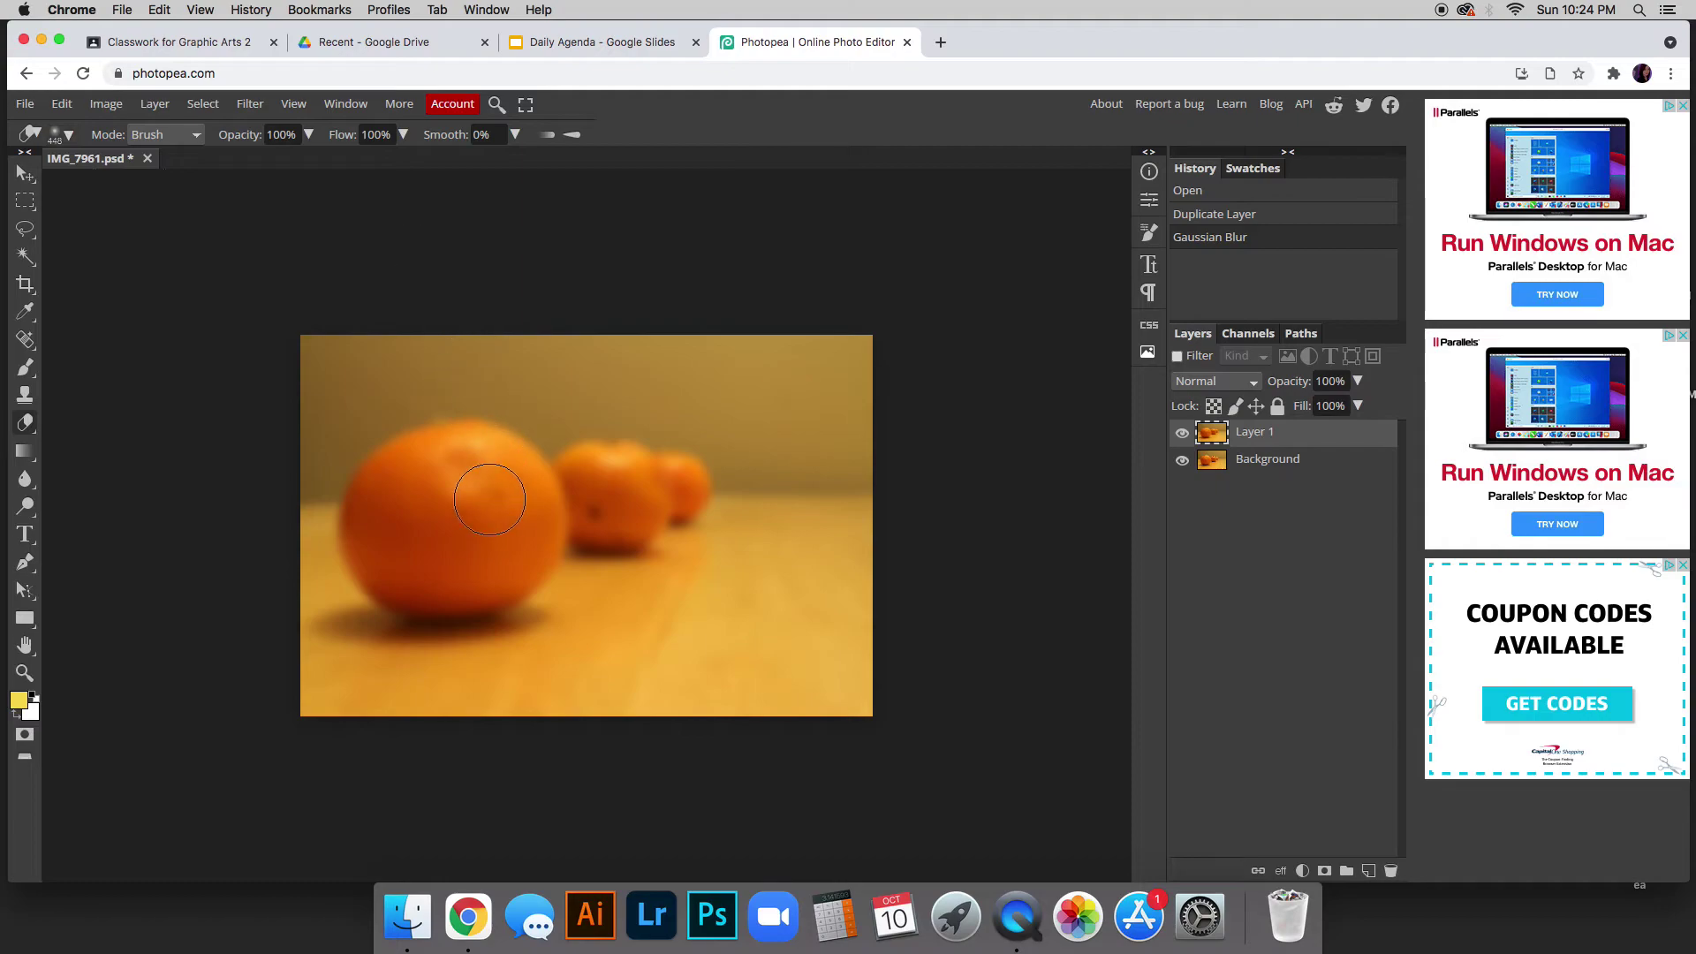
Fine-tune the eraser brush size using the bracket keys.
{"action": "key", "text": "bracketright"}
{"action": "key", "text": "bracketleft"}
{"action": "key", "text": "bracketleft"}
{"action": "key", "text": "bracketleft"}
{"action": "key", "text": "bracketright"}
{"action": "key", "text": "bracketright"}
{"action": "key", "text": "bracketright"}
{"action": "key", "text": "bracketleft"}
{"action": "key", "text": "bracketleft"}
{"action": "key", "text": "bracketright"}
{"action": "key", "text": "bracketright"}
{"action": "key", "text": "bracketright"}
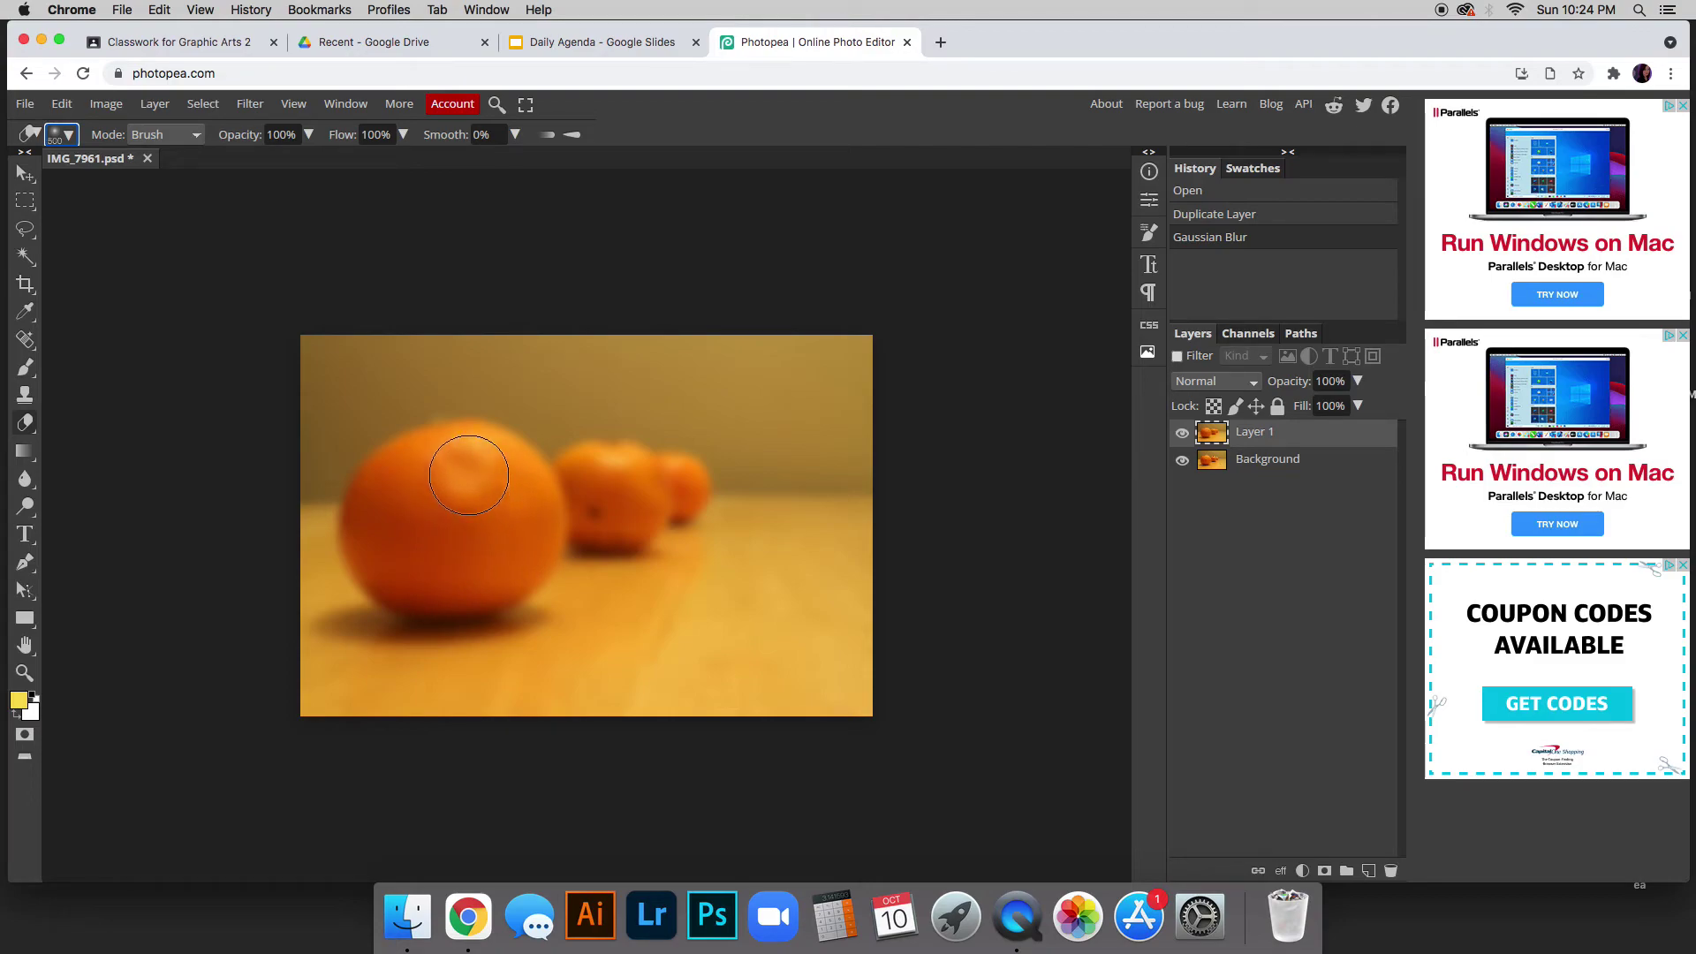
Erase the blur from the big front orange's top, stem, centre and left edge.
{"action": "mouse_move", "coordinate": [443, 476]}
{"action": "left_mouse_down"}
{"action": "mouse_move", "coordinate": [419, 503]}
{"action": "mouse_move", "coordinate": [433, 469]}
{"action": "left_mouse_up"}
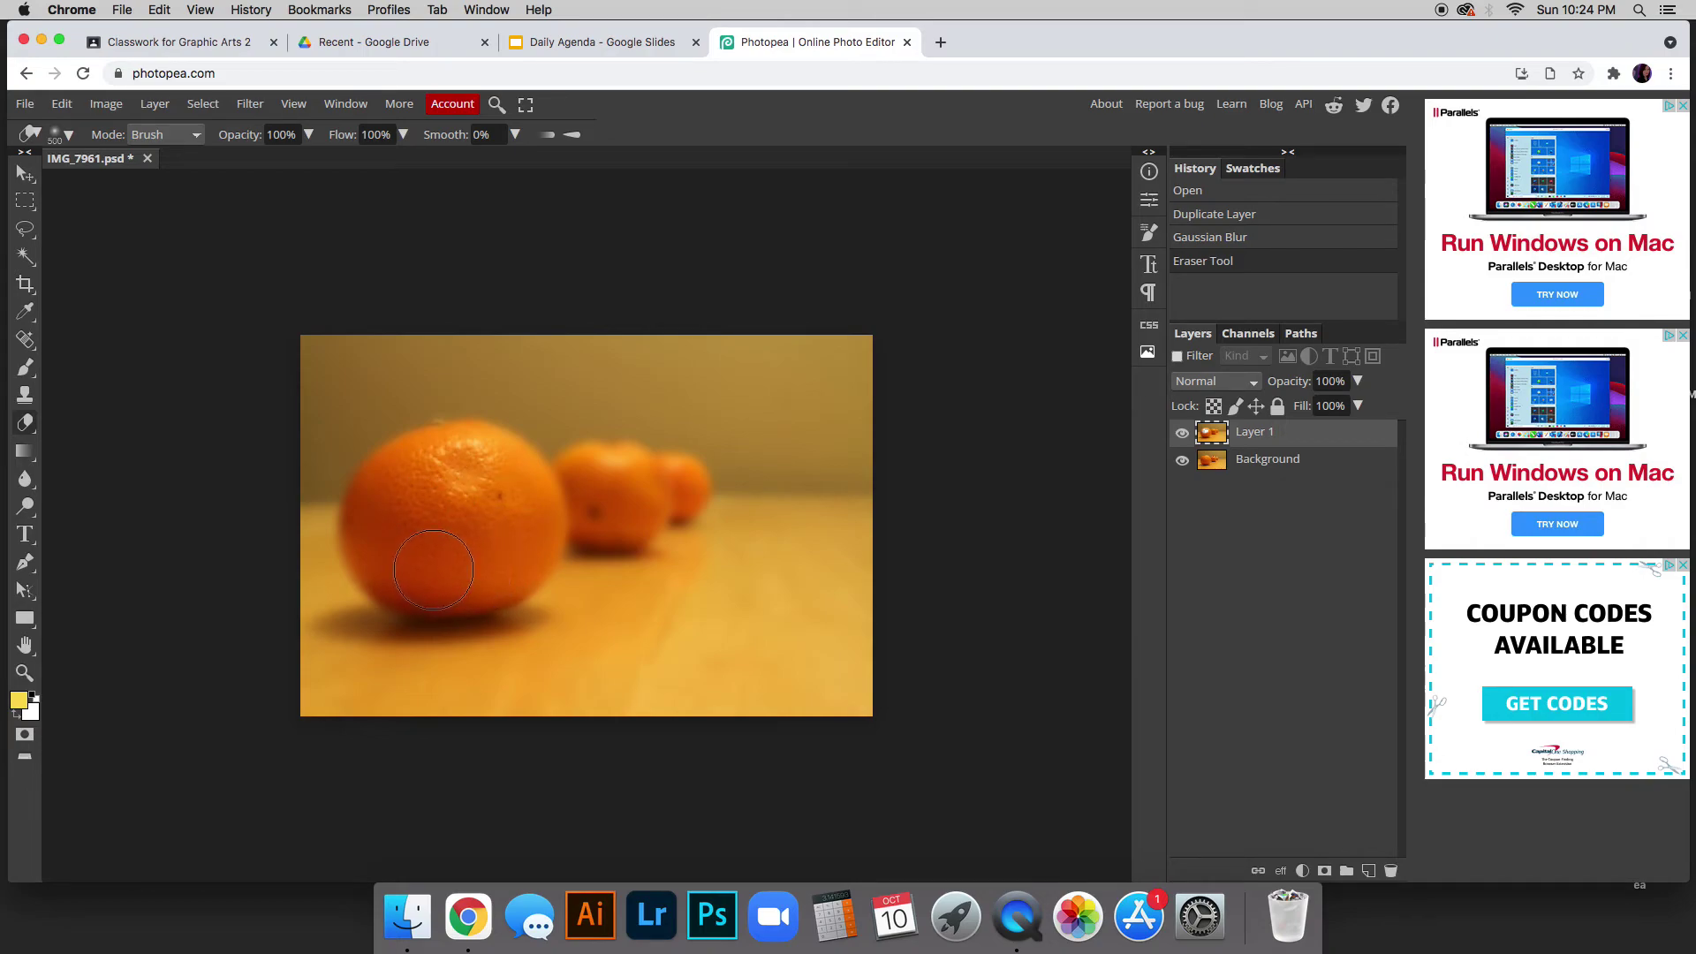
{"action": "left_click_drag", "start_coordinate": [433, 569], "coordinate": [479, 557]}
{"action": "left_click_drag", "start_coordinate": [402, 504], "coordinate": [408, 484]}
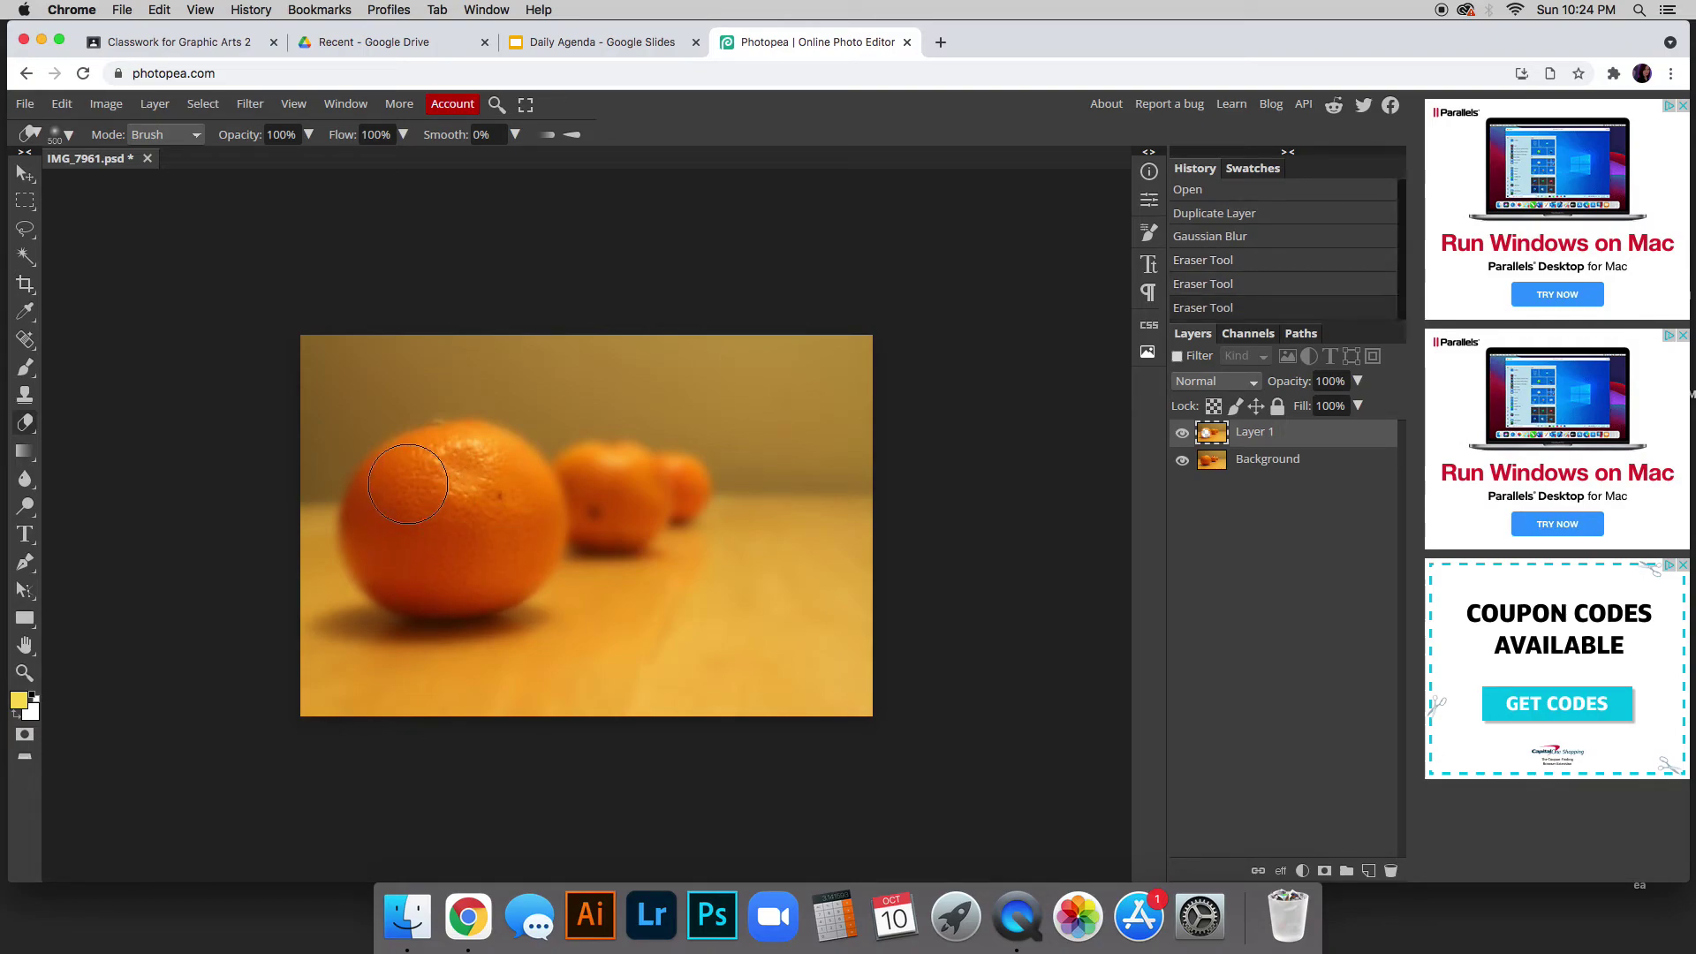
{"action": "left_click_drag", "start_coordinate": [389, 542], "coordinate": [399, 555]}
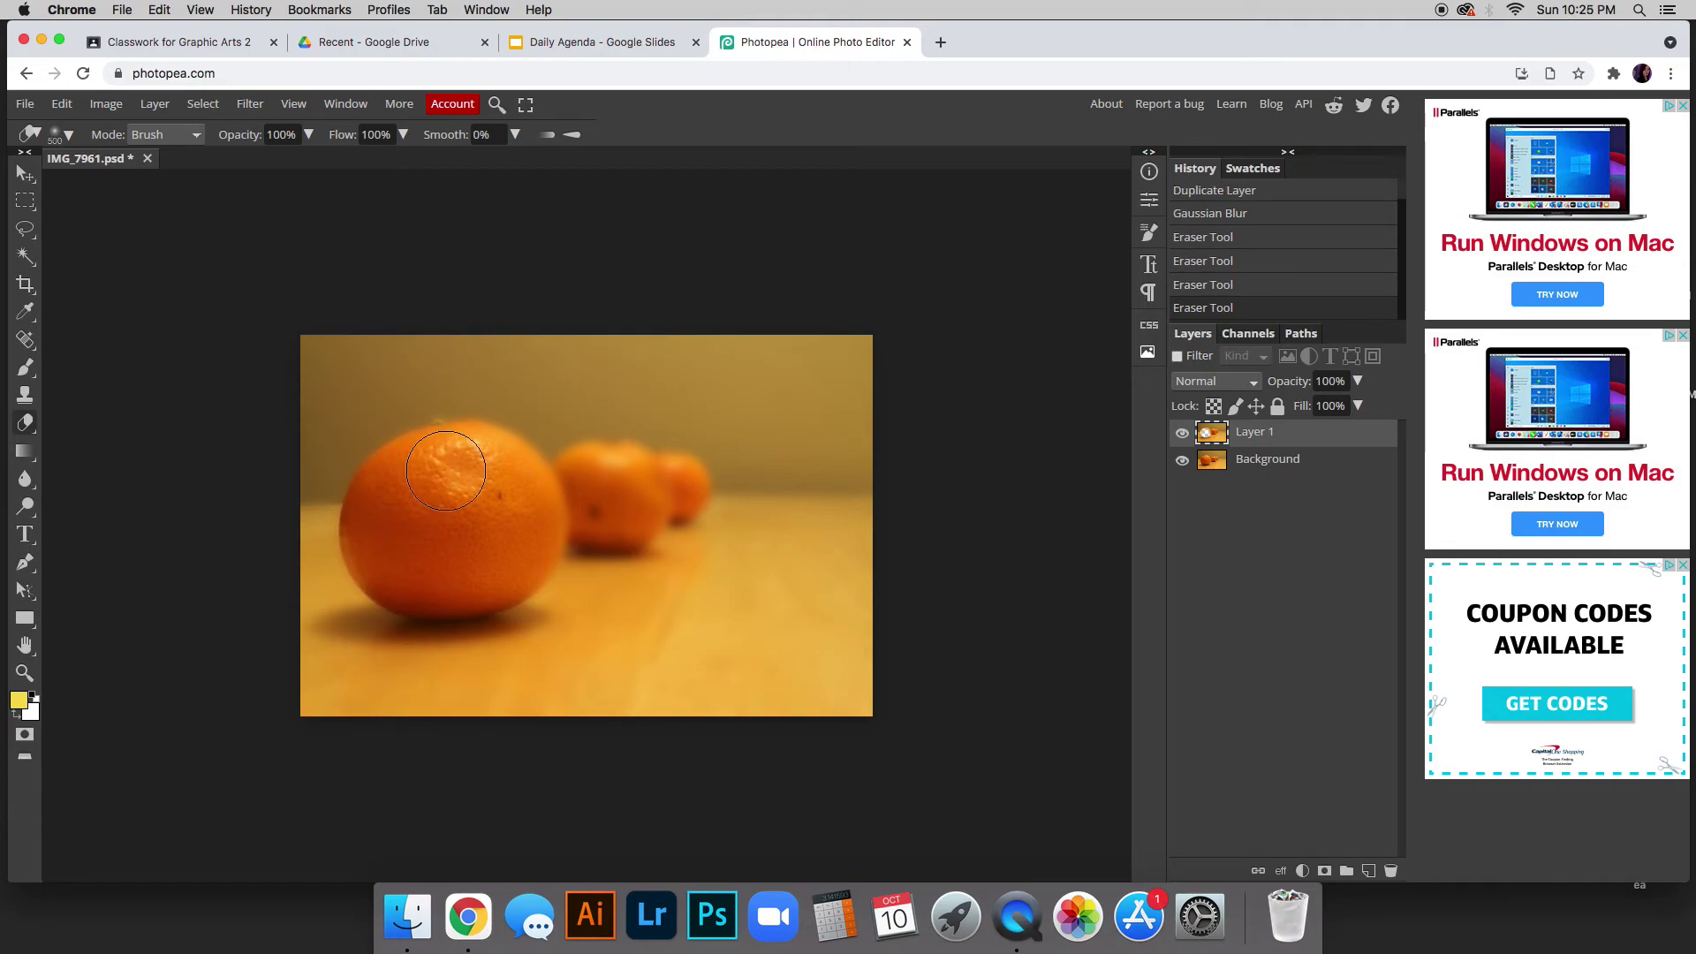
{"action": "mouse_move", "coordinate": [416, 477]}
{"action": "left_mouse_down"}
{"action": "mouse_move", "coordinate": [487, 475]}
{"action": "mouse_move", "coordinate": [468, 457]}
{"action": "mouse_move", "coordinate": [508, 476]}
{"action": "mouse_move", "coordinate": [504, 562]}
{"action": "mouse_move", "coordinate": [523, 521]}
{"action": "mouse_move", "coordinate": [498, 477]}
{"action": "mouse_move", "coordinate": [527, 545]}
{"action": "mouse_move", "coordinate": [510, 573]}
{"action": "mouse_move", "coordinate": [416, 578]}
{"action": "left_mouse_up"}
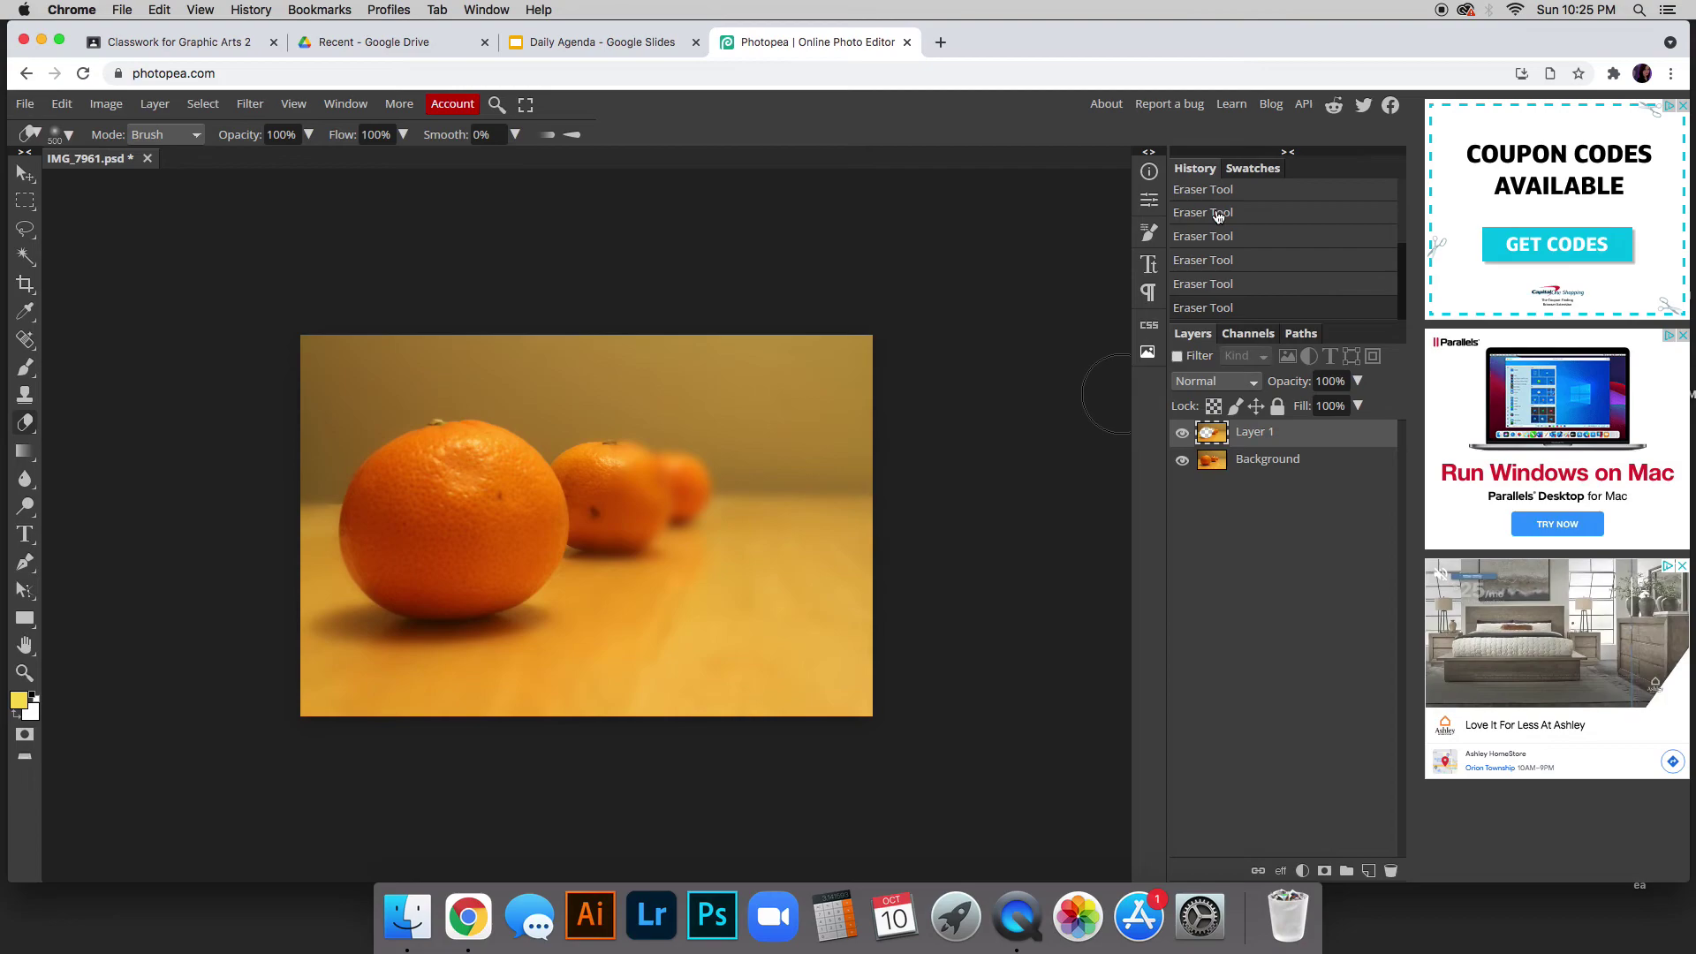
Undo the stray middle-orange erase in History, then re-erase the front orange's lower left.
{"action": "left_click", "coordinate": [1206, 289]}
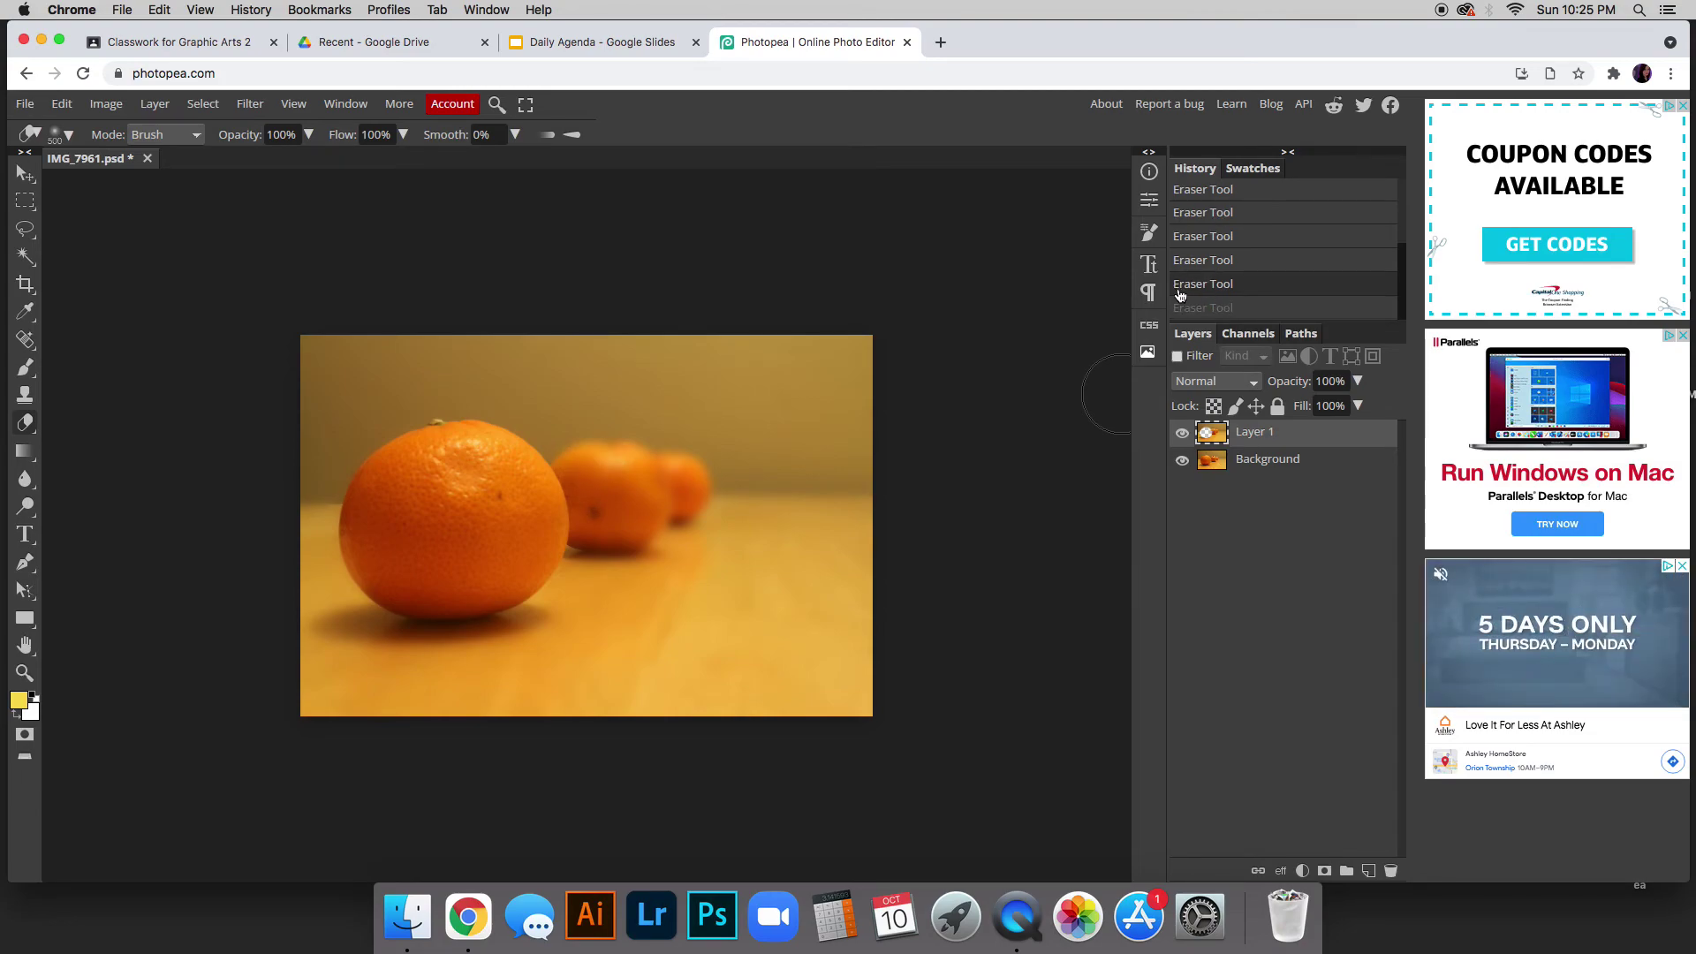
{"action": "left_click", "coordinate": [1225, 194]}
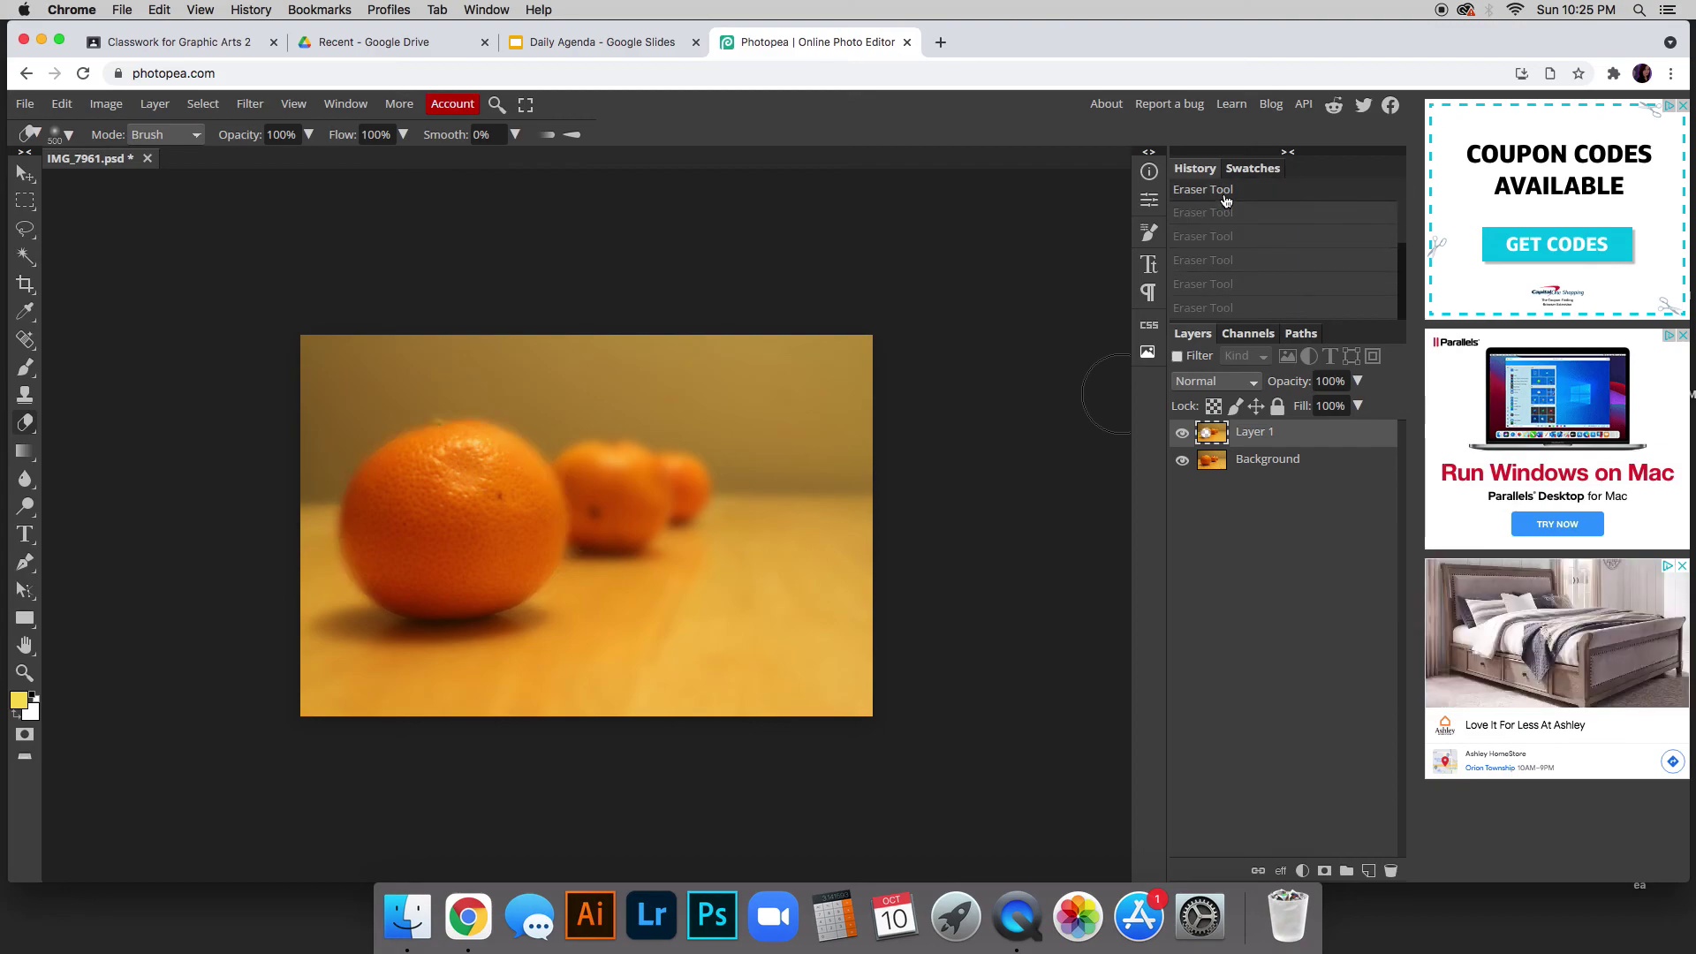
{"action": "left_click", "coordinate": [1215, 310]}
{"action": "left_click", "coordinate": [1219, 287]}
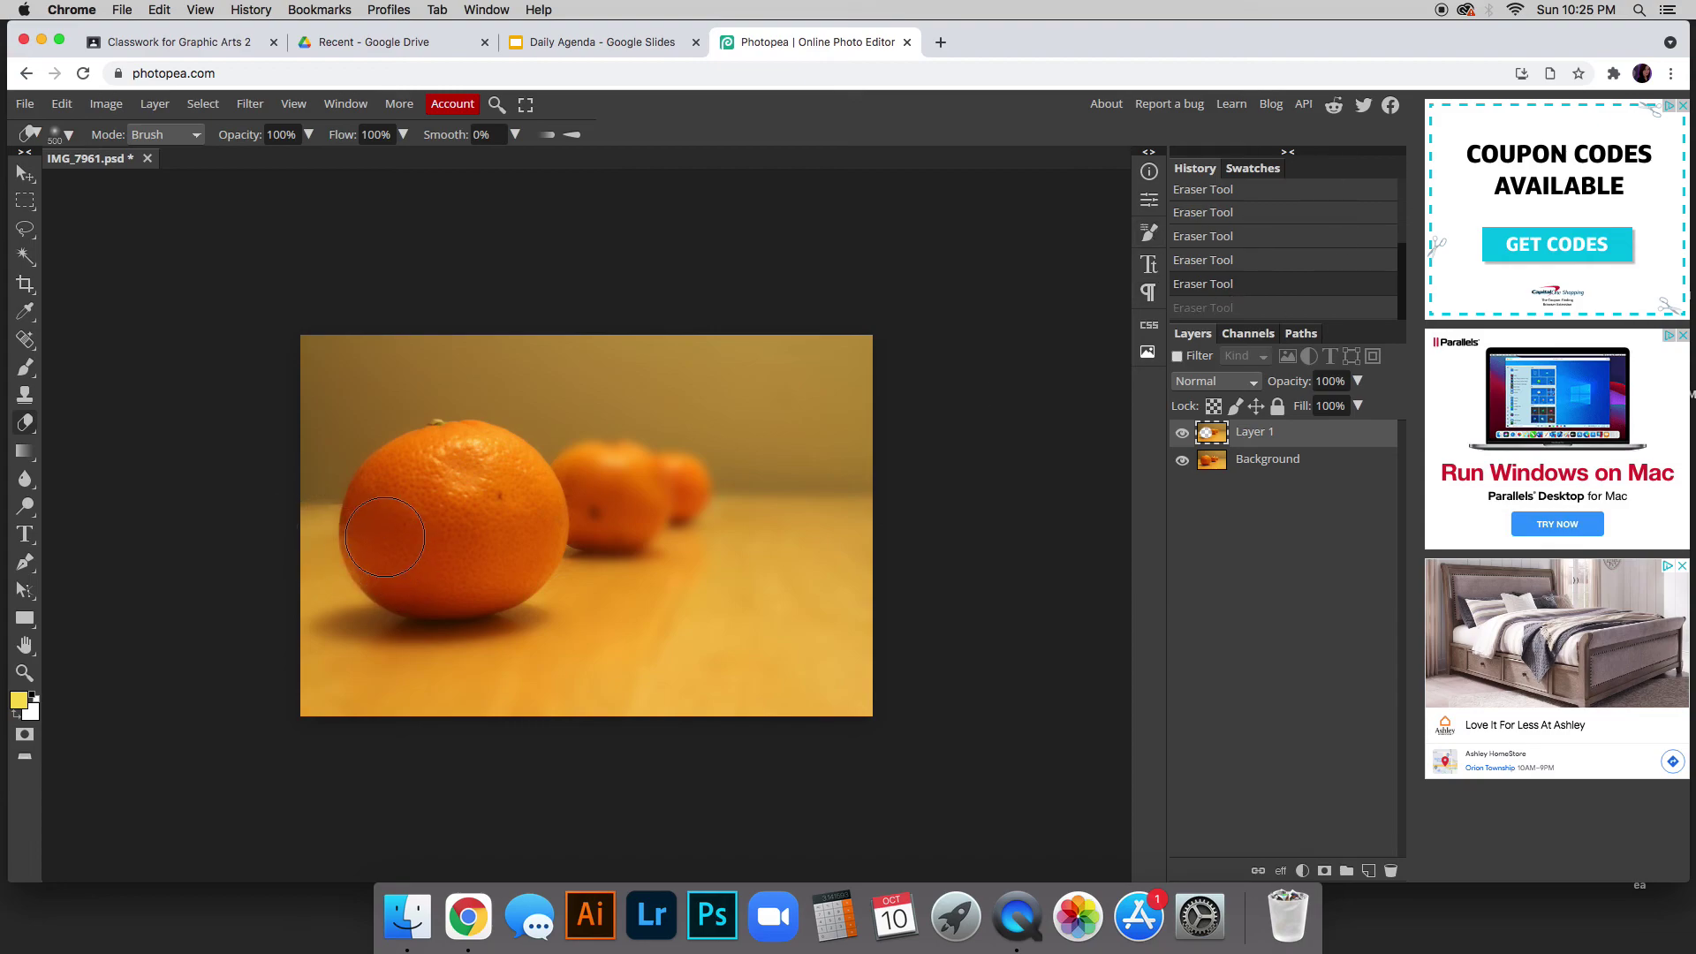
{"action": "mouse_move", "coordinate": [385, 537]}
{"action": "left_mouse_down"}
{"action": "mouse_move", "coordinate": [465, 580]}
{"action": "mouse_move", "coordinate": [401, 628]}
{"action": "mouse_move", "coordinate": [443, 635]}
{"action": "mouse_move", "coordinate": [464, 615]}
{"action": "mouse_move", "coordinate": [480, 648]}
{"action": "mouse_move", "coordinate": [473, 632]}
{"action": "mouse_move", "coordinate": [379, 637]}
{"action": "mouse_move", "coordinate": [418, 598]}
{"action": "mouse_move", "coordinate": [380, 659]}
{"action": "mouse_move", "coordinate": [462, 669]}
{"action": "mouse_move", "coordinate": [521, 522]}
{"action": "mouse_move", "coordinate": [466, 455]}
{"action": "left_mouse_up"}
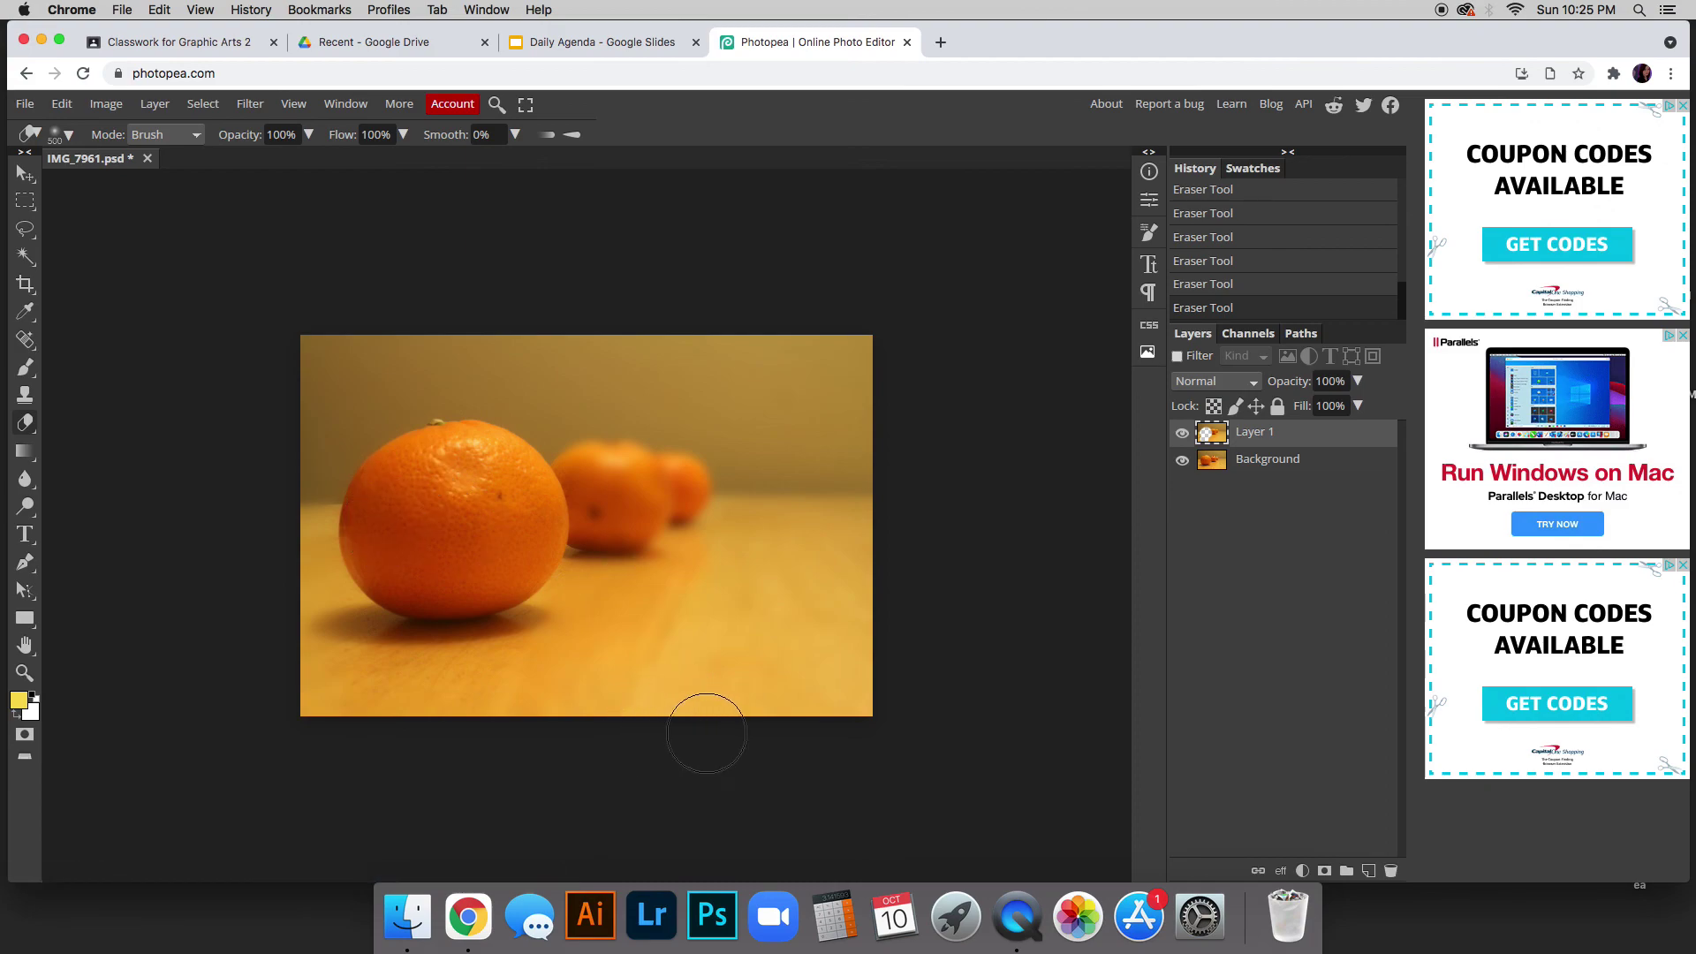
Bring up the Export as format list (PNG, JPG, SVG, GIF, PDF).
{"action": "left_click", "coordinate": [26, 105]}
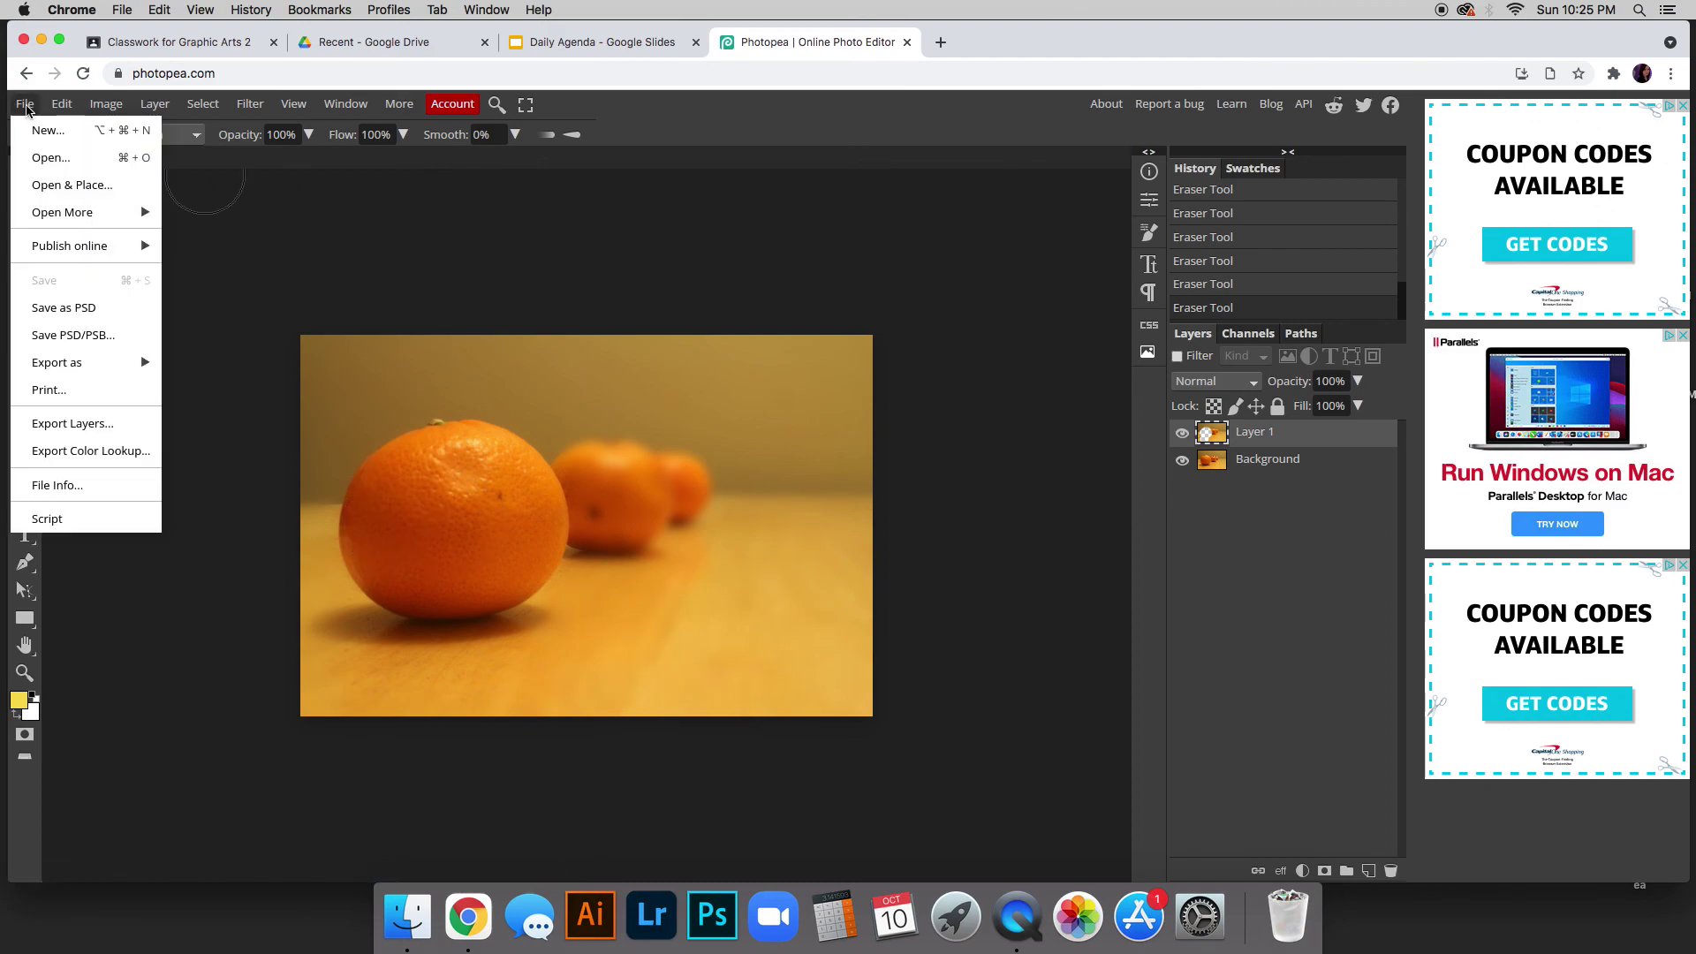
{"action": "mouse_move", "coordinate": [84, 364]}
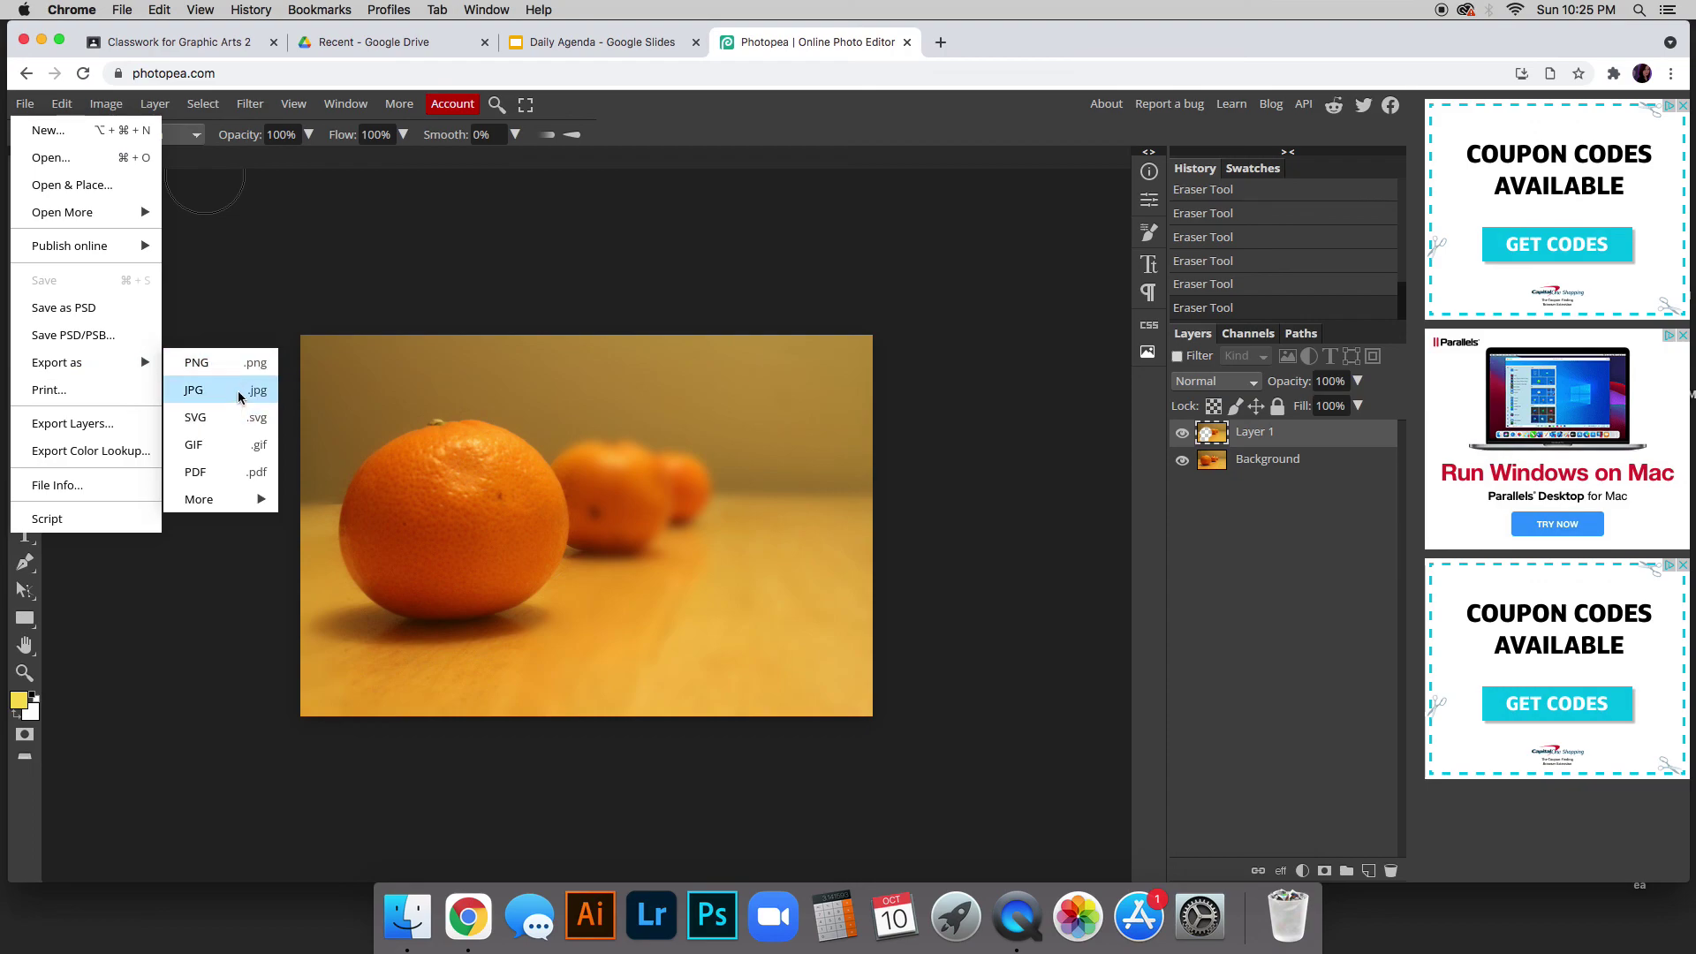